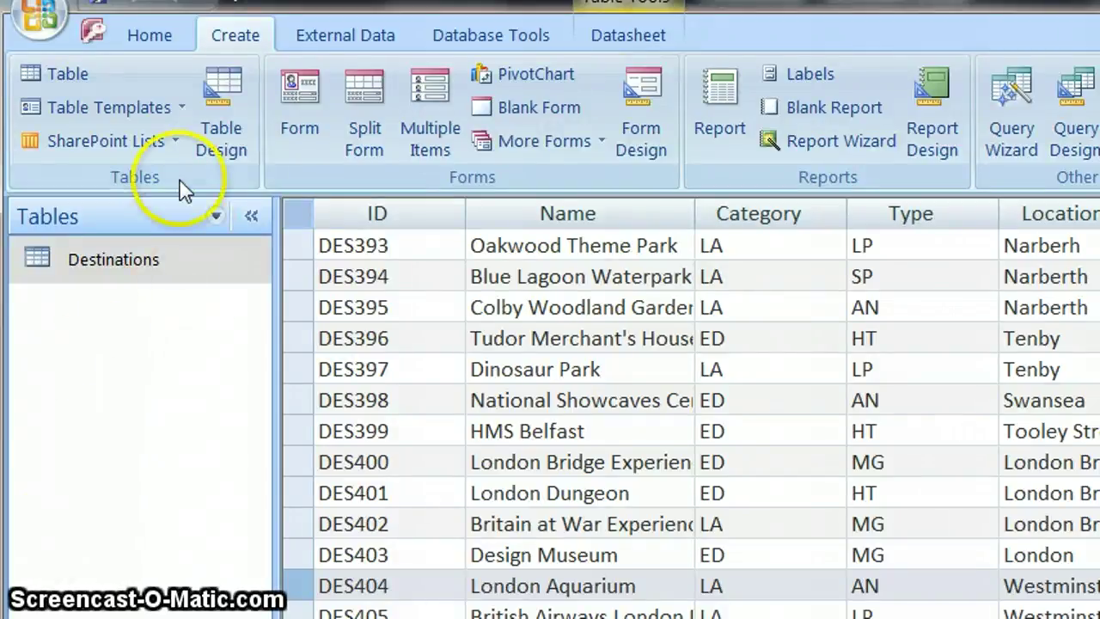
Browse the Destinations table down to record DES485, then switch it to Design view
{"action": "left_click", "coordinate": [148, 262]}
{"action": "left_click", "coordinate": [156, 40]}
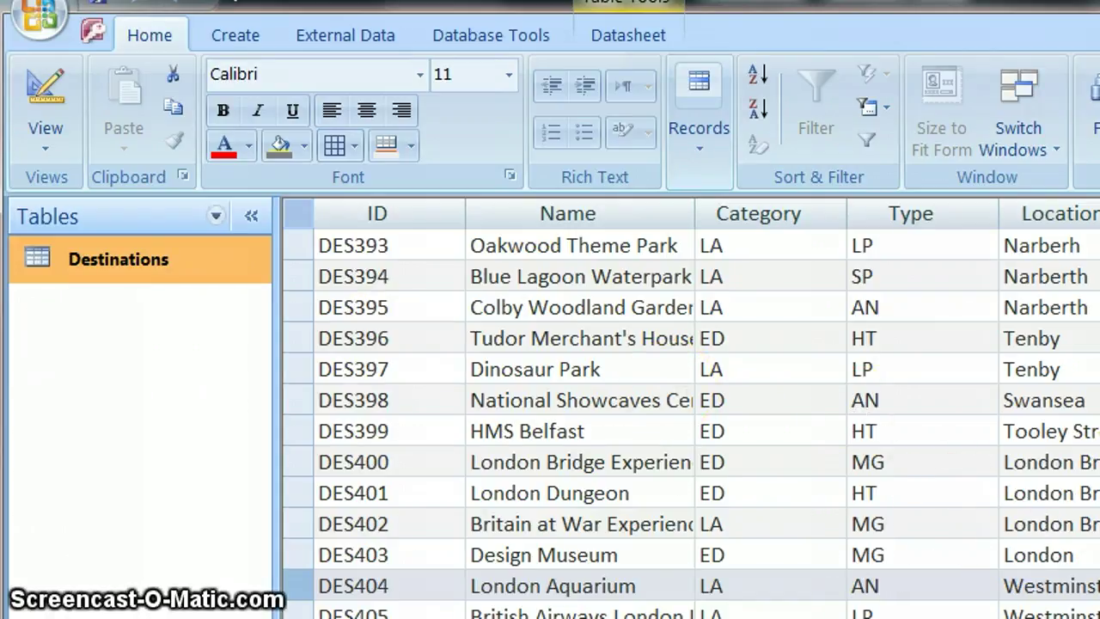
{"action": "scroll", "coordinate": [688, 412], "scroll_direction": "down", "scroll_amount": 20}
{"action": "scroll", "coordinate": [687, 413], "scroll_direction": "up", "scroll_amount": 8}
{"action": "scroll", "coordinate": [687, 412], "scroll_direction": "down", "scroll_amount": 7}
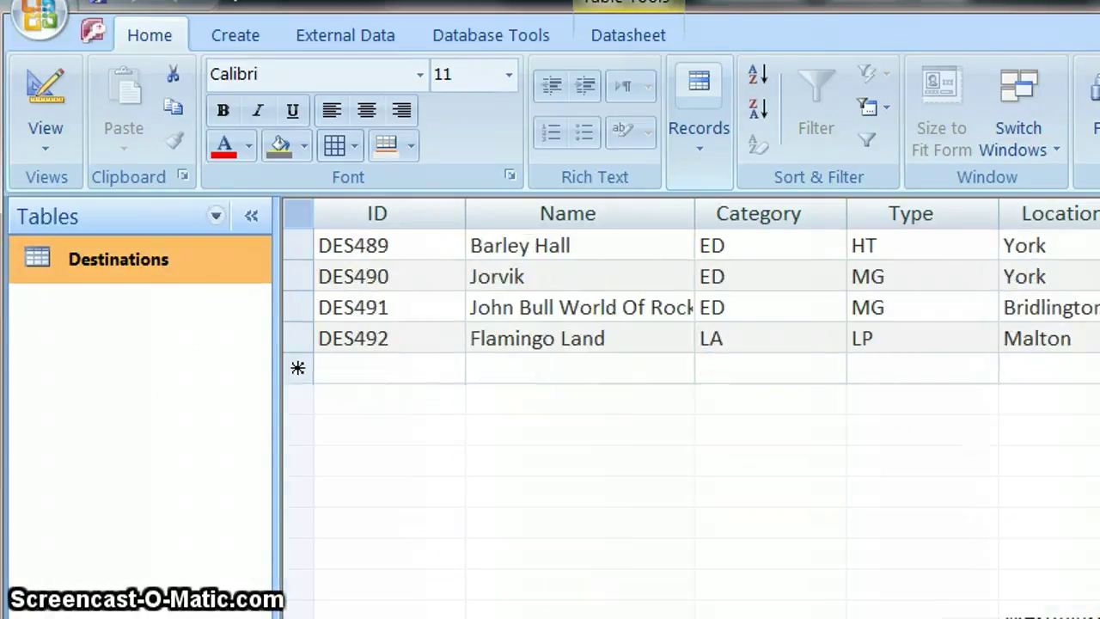
{"action": "scroll", "coordinate": [687, 412], "scroll_direction": "down", "scroll_amount": 2}
{"action": "scroll", "coordinate": [688, 412], "scroll_direction": "up", "scroll_amount": 5}
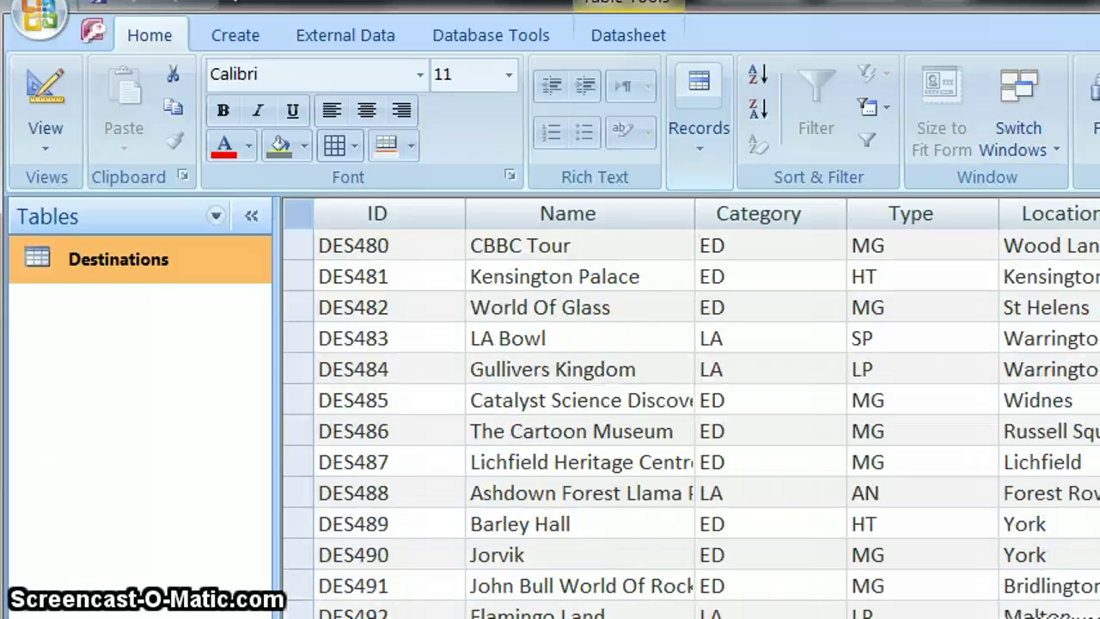
{"action": "scroll", "coordinate": [1043, 344], "scroll_direction": "down", "scroll_amount": 1}
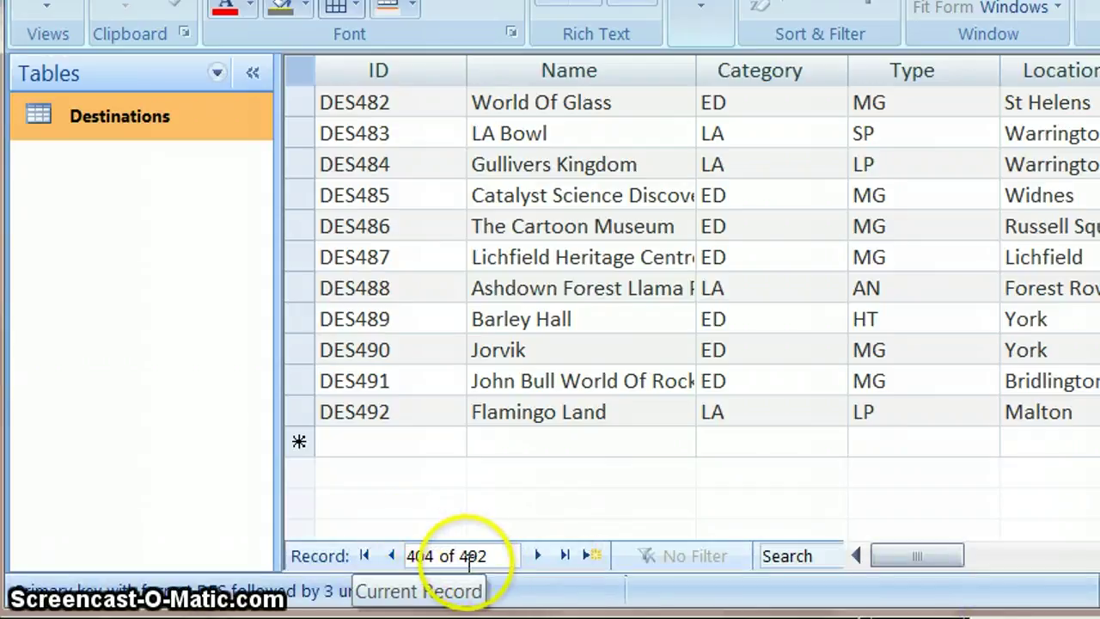
{"action": "left_click", "coordinate": [298, 196]}
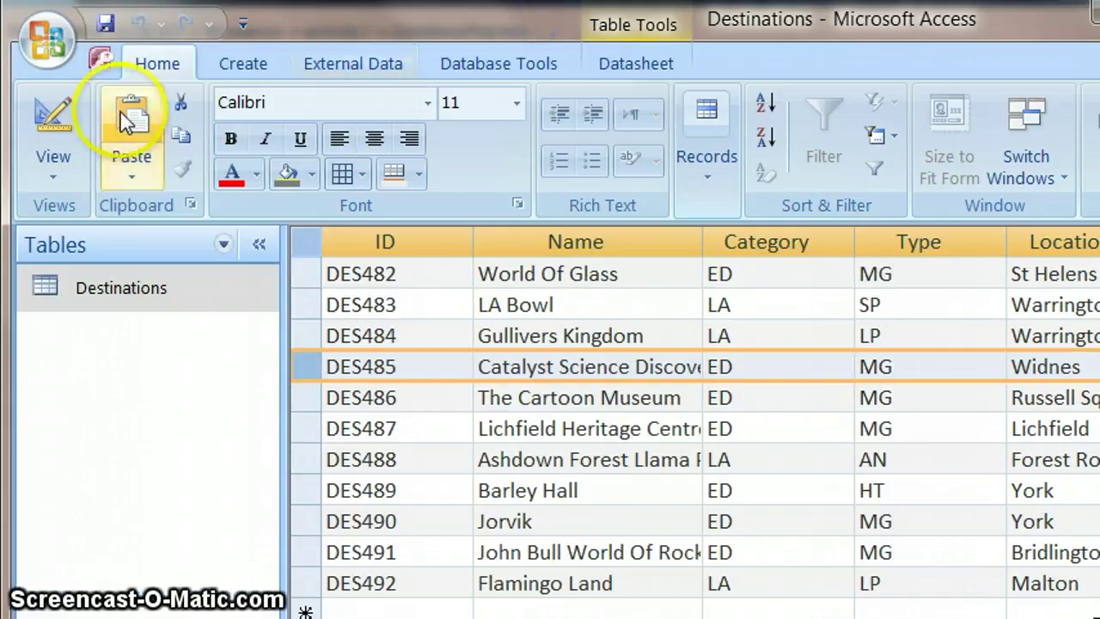
{"action": "left_click", "coordinate": [49, 109]}
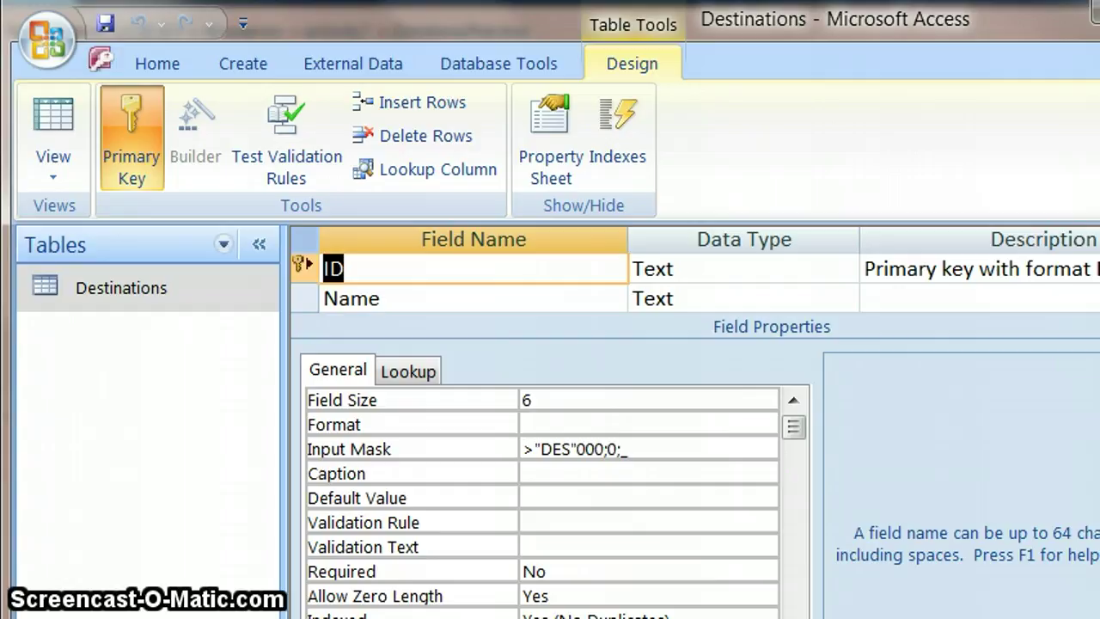
Scroll to the Category and Type fields, then return Destinations to Datasheet view
{"action": "scroll", "coordinate": [472, 283], "scroll_direction": "down", "scroll_amount": 2}
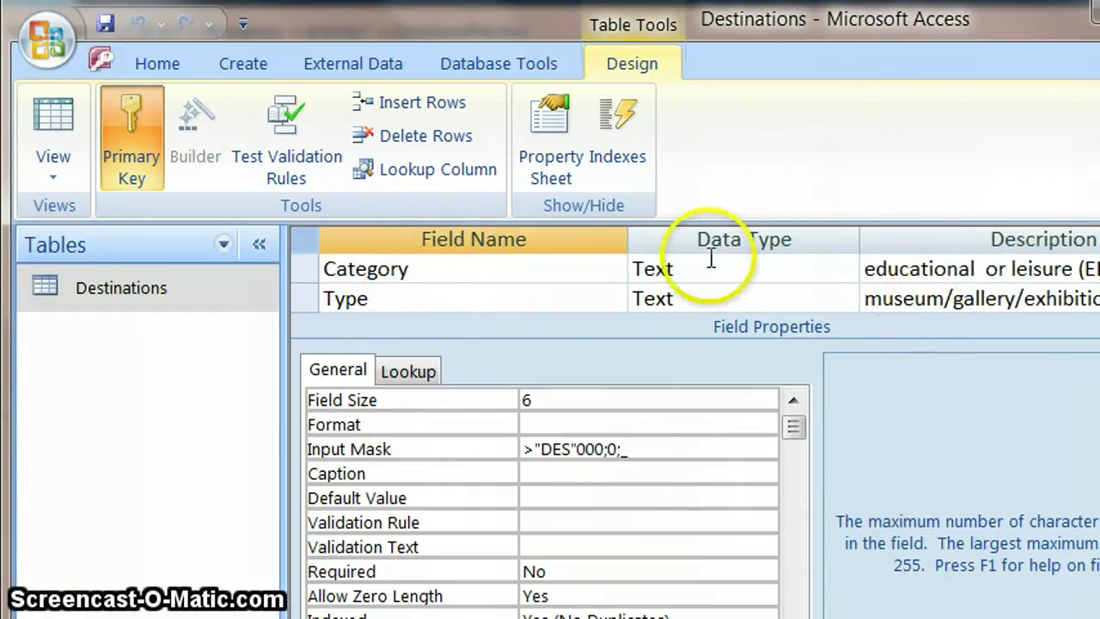
{"action": "left_click", "coordinate": [48, 114]}
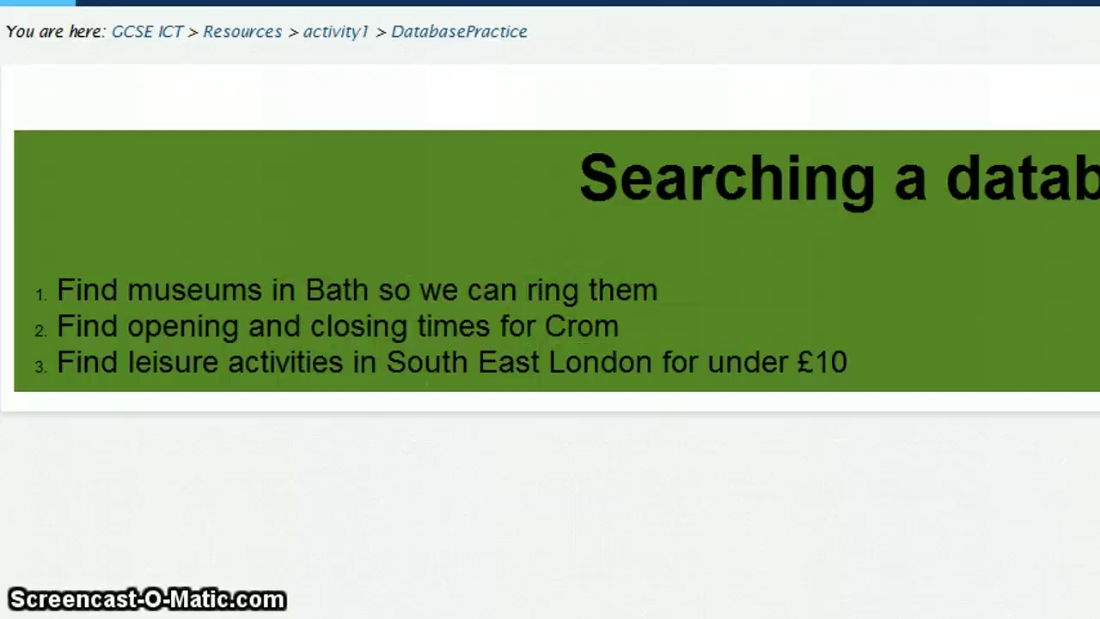
Back in Access, scroll Destinations to DES012 Bath Postal Museum and switch to Design view
{"action": "left_click", "coordinate": [585, 615]}
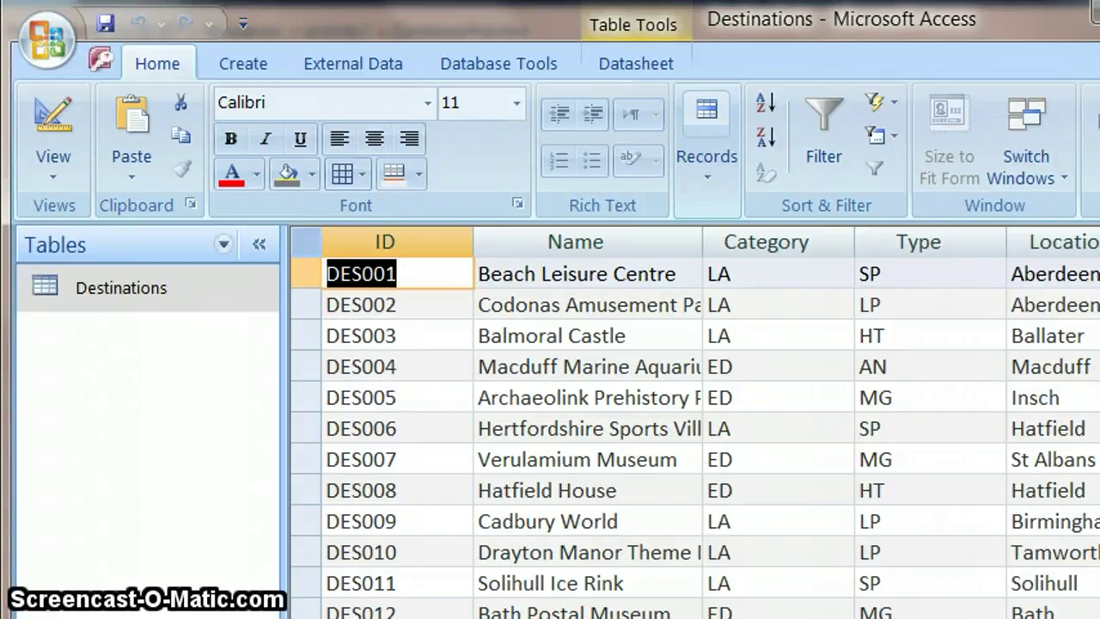
{"action": "scroll", "coordinate": [695, 437], "scroll_direction": "down", "scroll_amount": 3}
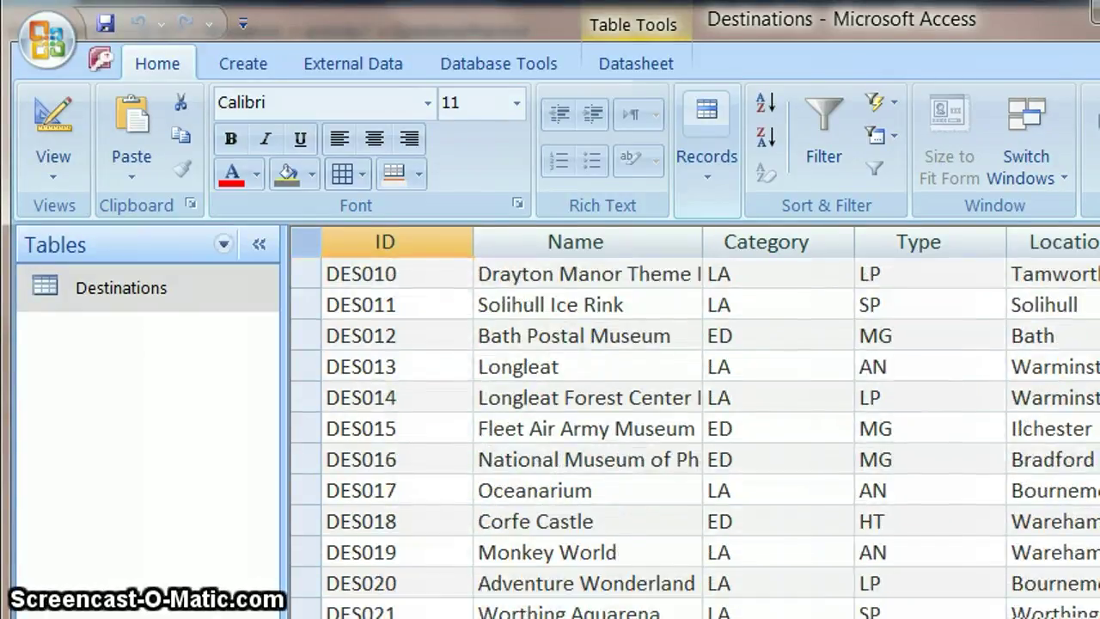
{"action": "scroll", "coordinate": [711, 438], "scroll_direction": "down", "scroll_amount": 2}
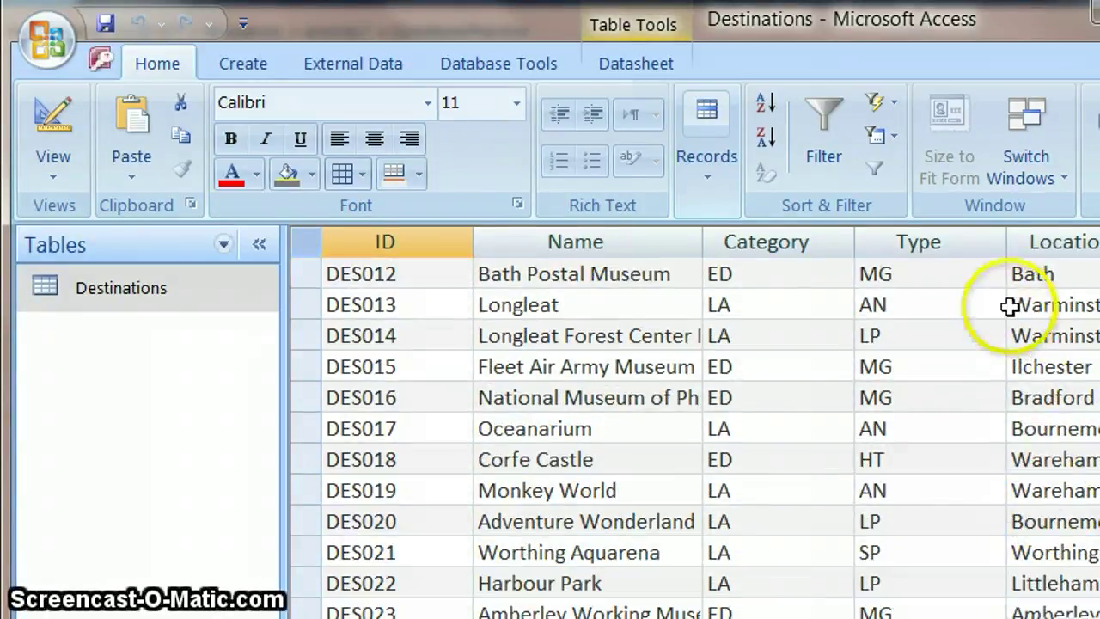
{"action": "left_click", "coordinate": [1028, 522]}
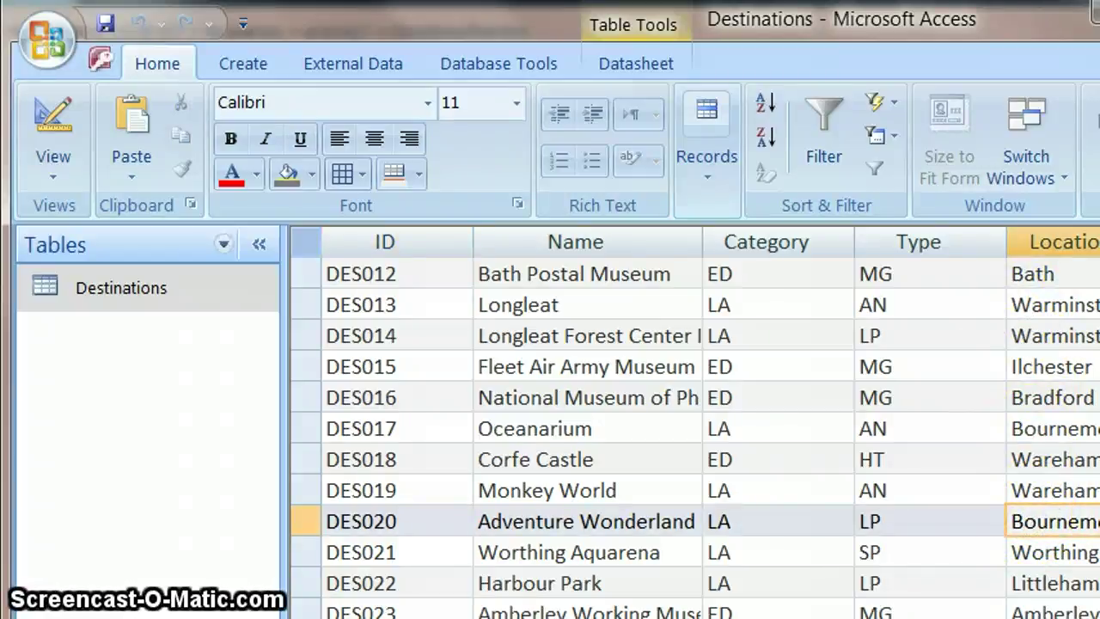
{"action": "scroll", "coordinate": [696, 438], "scroll_direction": "down", "scroll_amount": 4}
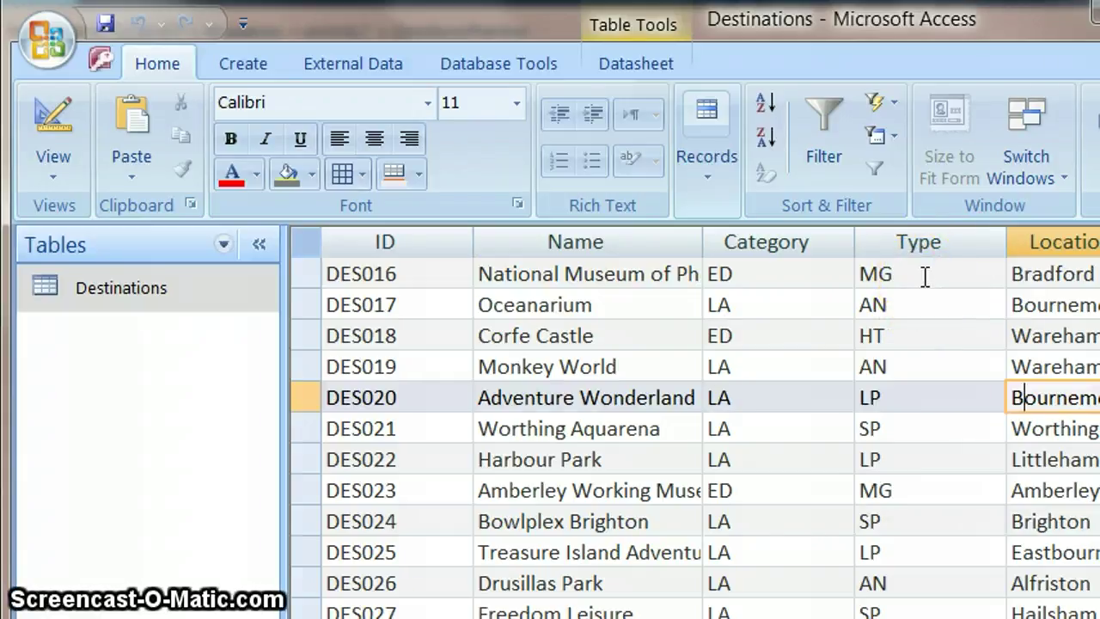
{"action": "left_click", "coordinate": [40, 104]}
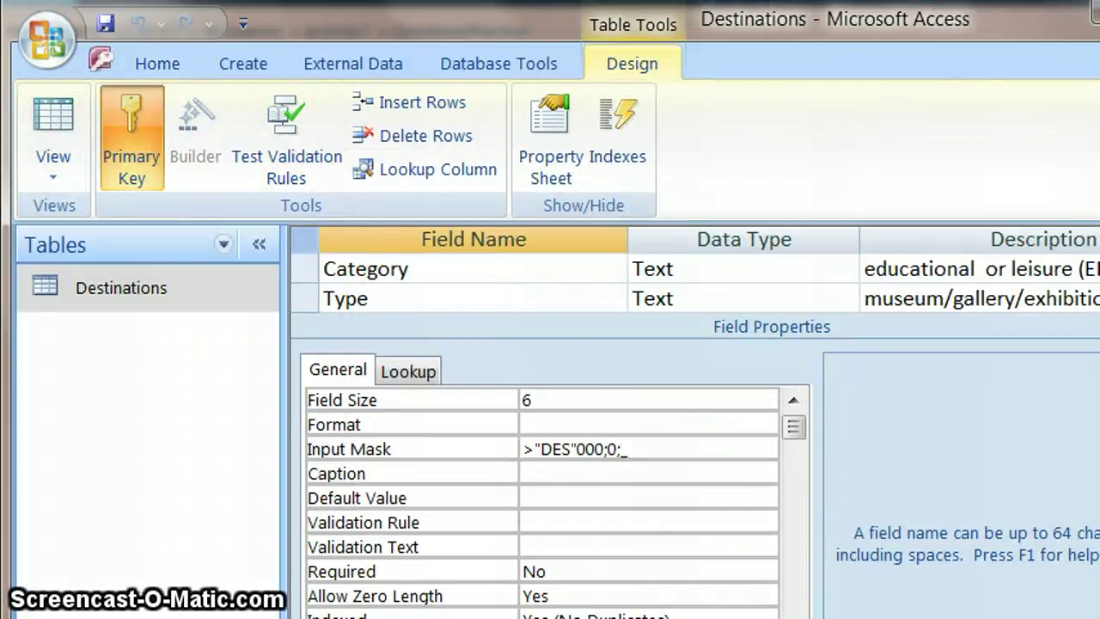
Read the whole Type field description, jump back to ID, and return to the DES001 records
{"action": "left_click", "coordinate": [894, 298]}
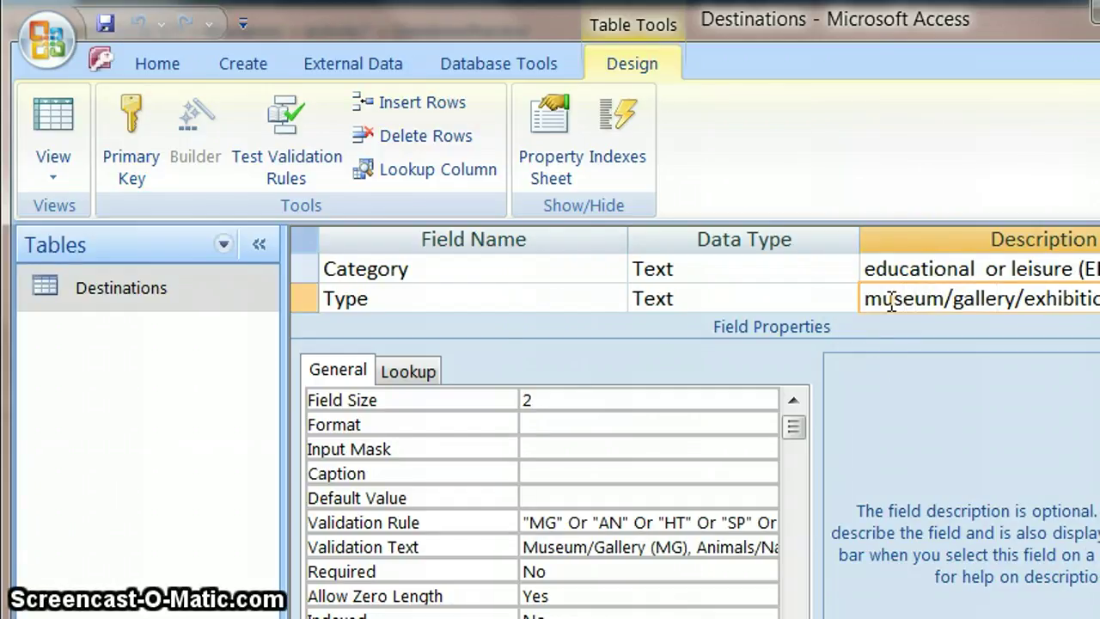
{"action": "key", "text": "End"}
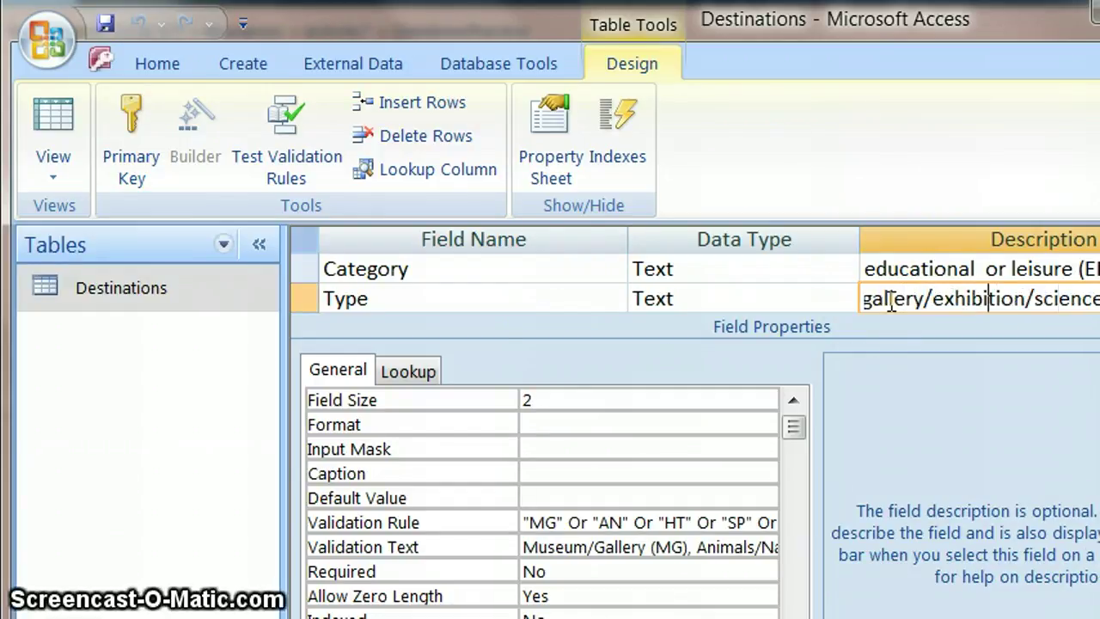
{"action": "key", "text": "Home"}
{"action": "key", "text": "ctrl+Home"}
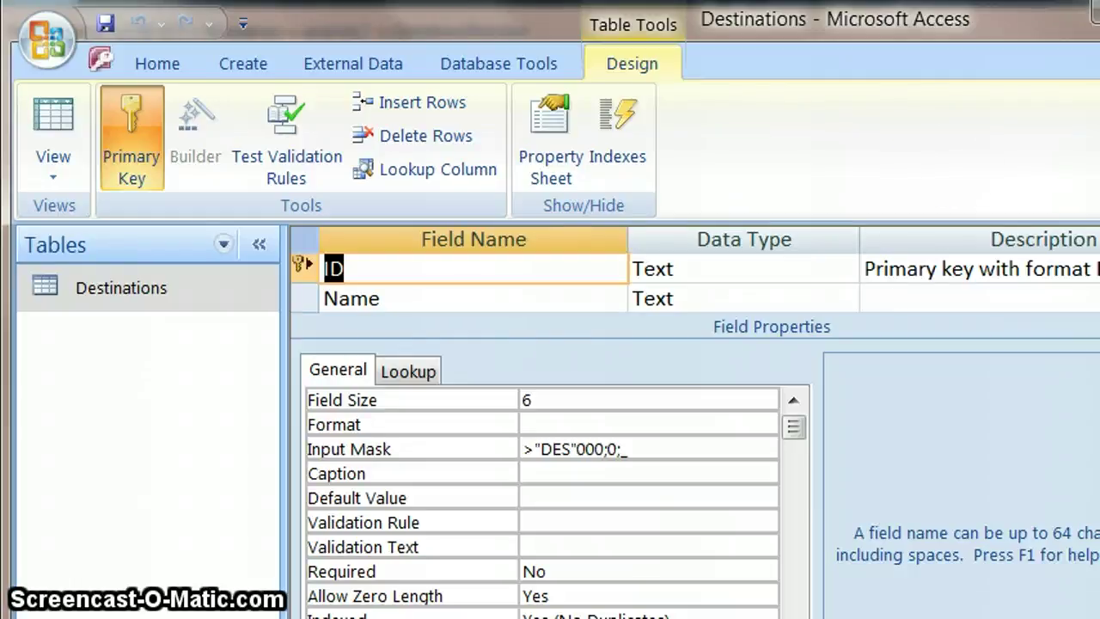
{"action": "left_click", "coordinate": [43, 112]}
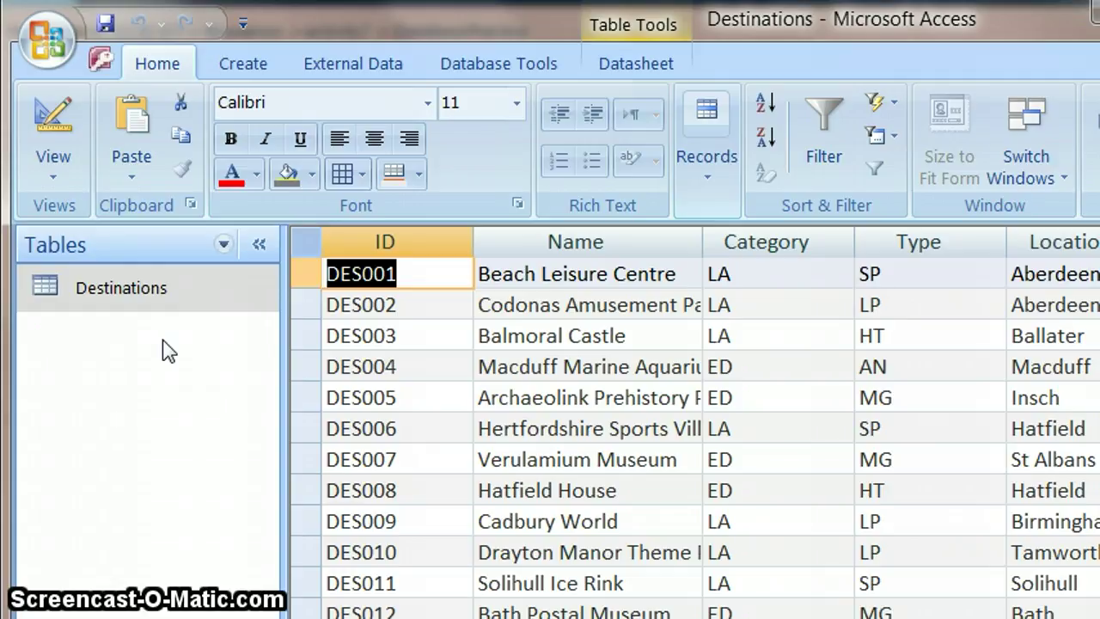
Select the Destinations table and bring up the Create commands for a new query
{"action": "left_click", "coordinate": [82, 297]}
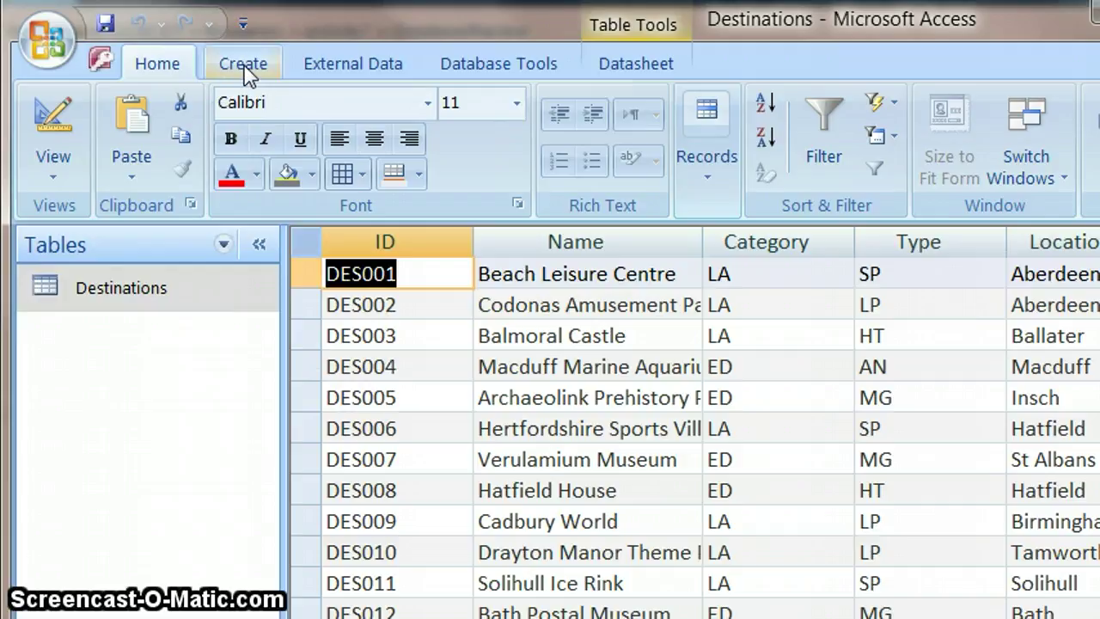
{"action": "left_click", "coordinate": [88, 296]}
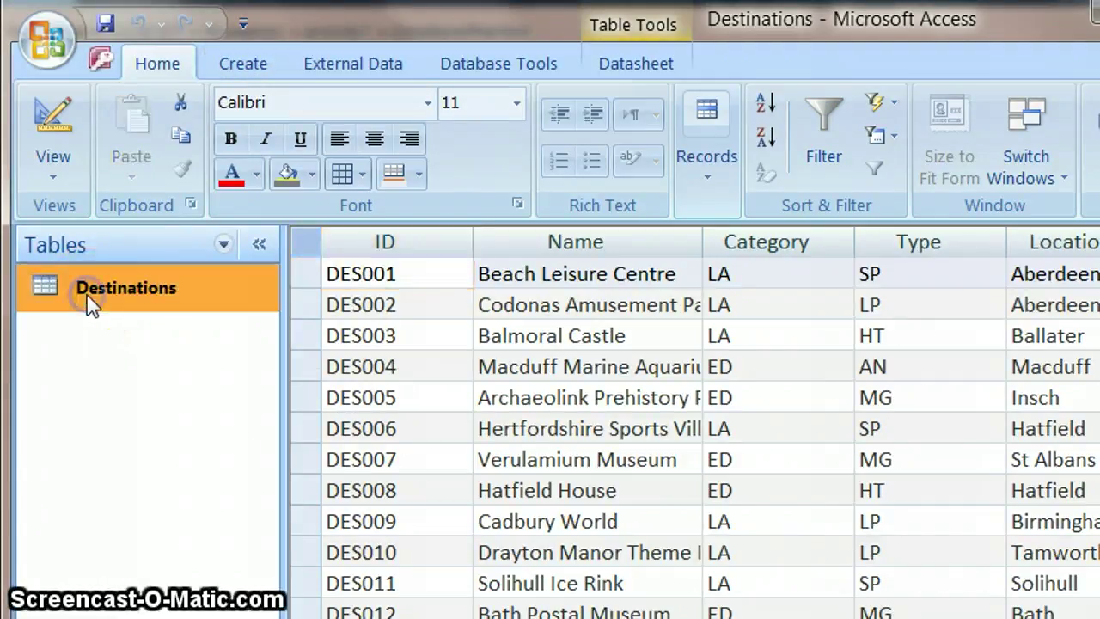
{"action": "left_click", "coordinate": [243, 64]}
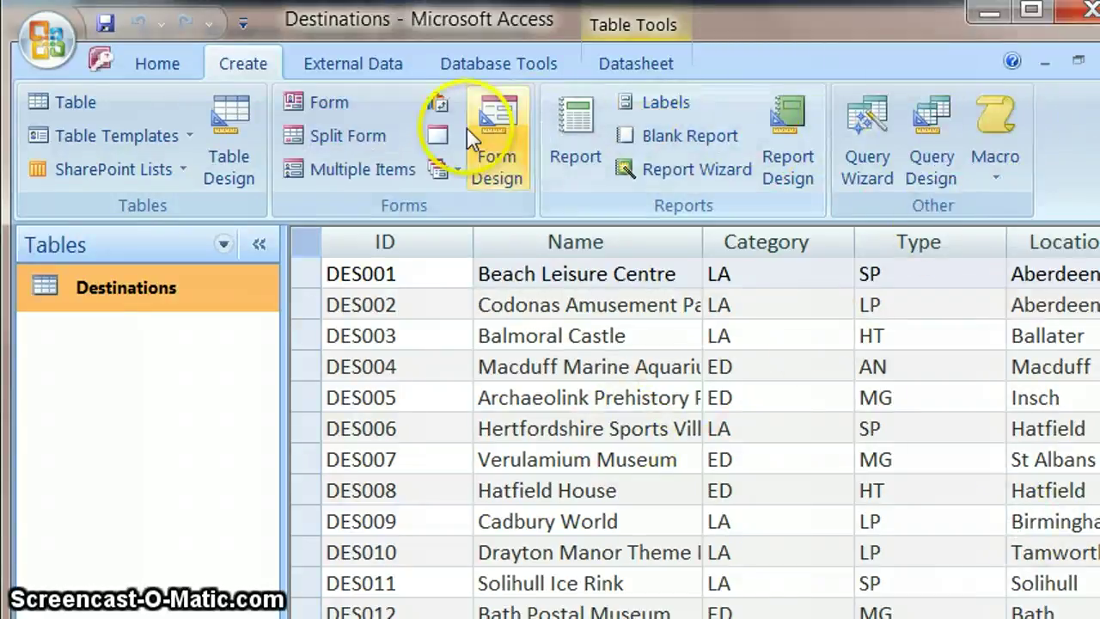
Start Query Design and add Destinations from Show Table, ending with three copies in Query1
{"action": "left_click", "coordinate": [937, 129]}
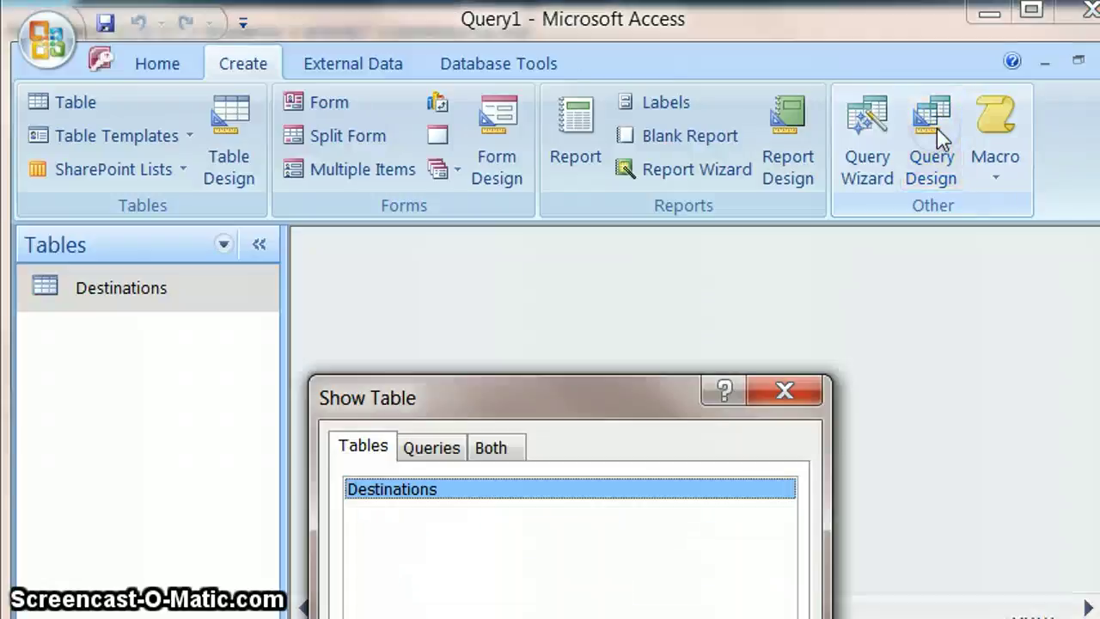
{"action": "left_click", "coordinate": [698, 258]}
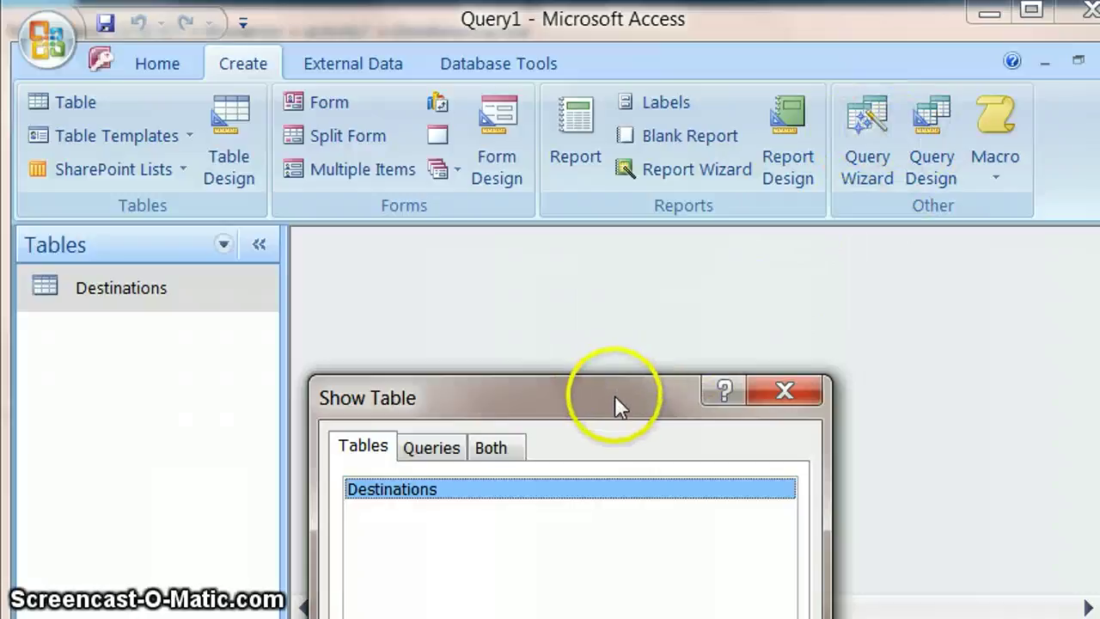
{"action": "left_click", "coordinate": [631, 255]}
{"action": "left_click_drag", "start_coordinate": [631, 255], "coordinate": [614, 109]}
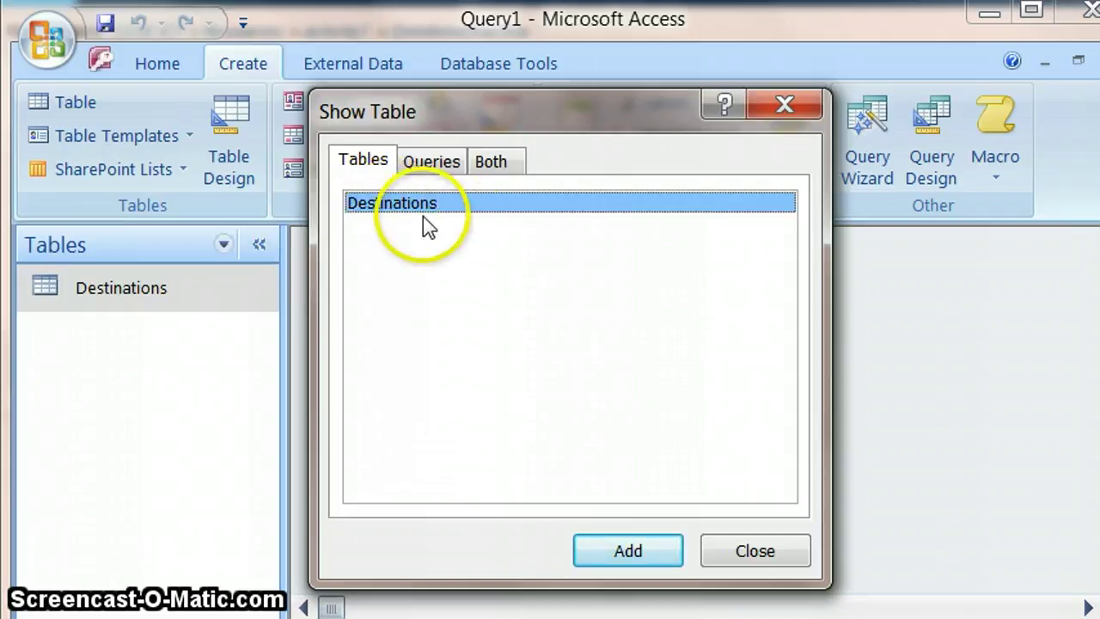
{"action": "left_click", "coordinate": [630, 555]}
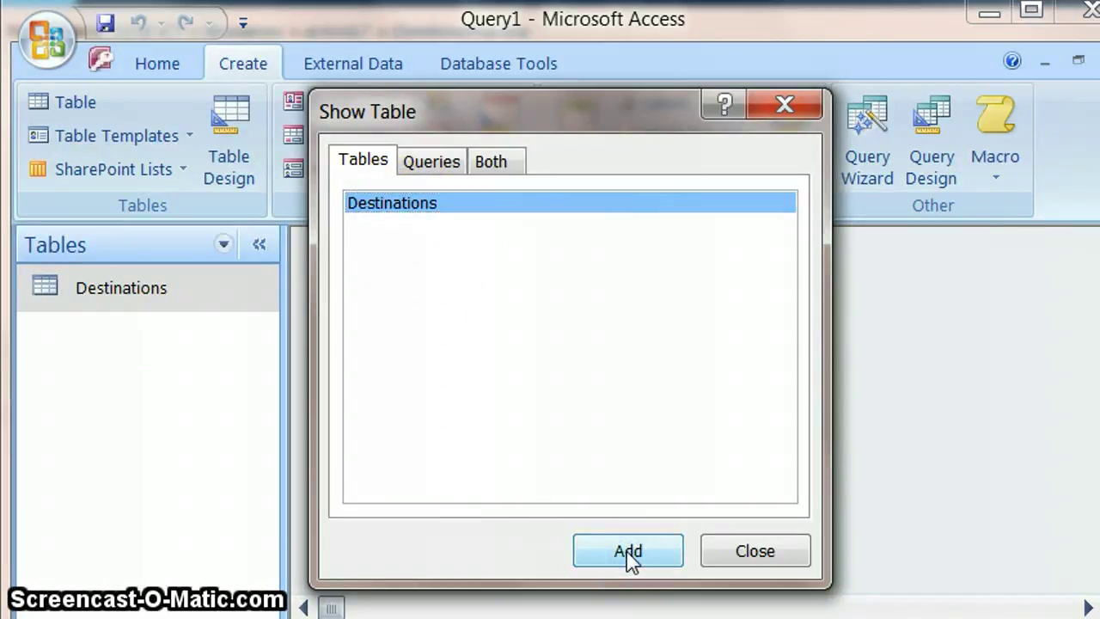
{"action": "left_click_drag", "start_coordinate": [693, 184], "coordinate": [864, 100]}
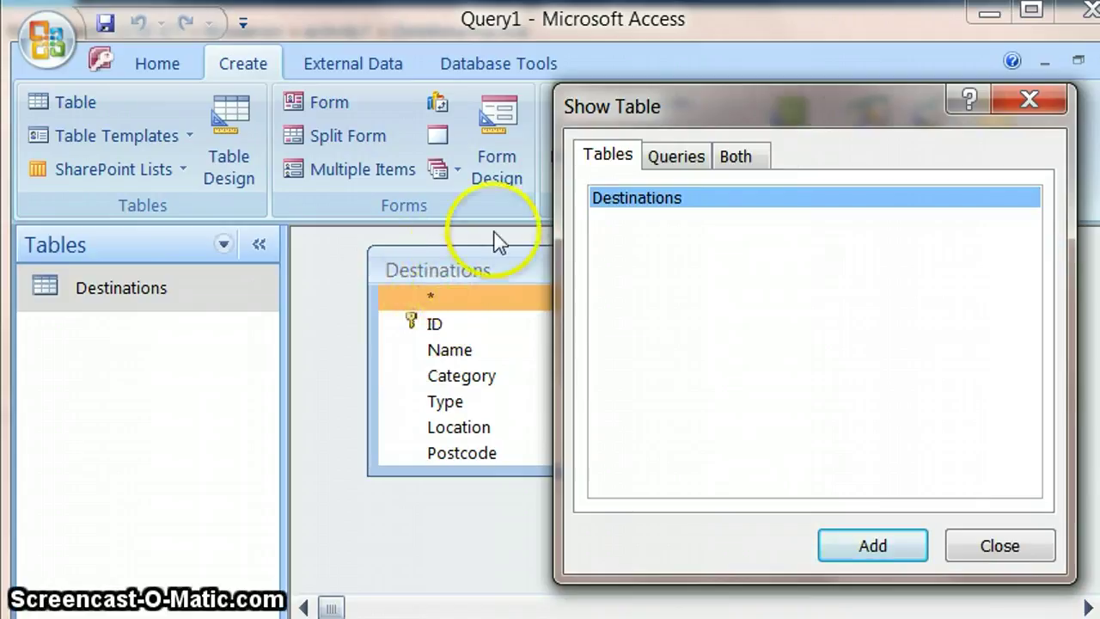
{"action": "left_click", "coordinate": [771, 112]}
{"action": "left_click_drag", "start_coordinate": [771, 112], "coordinate": [377, 94]}
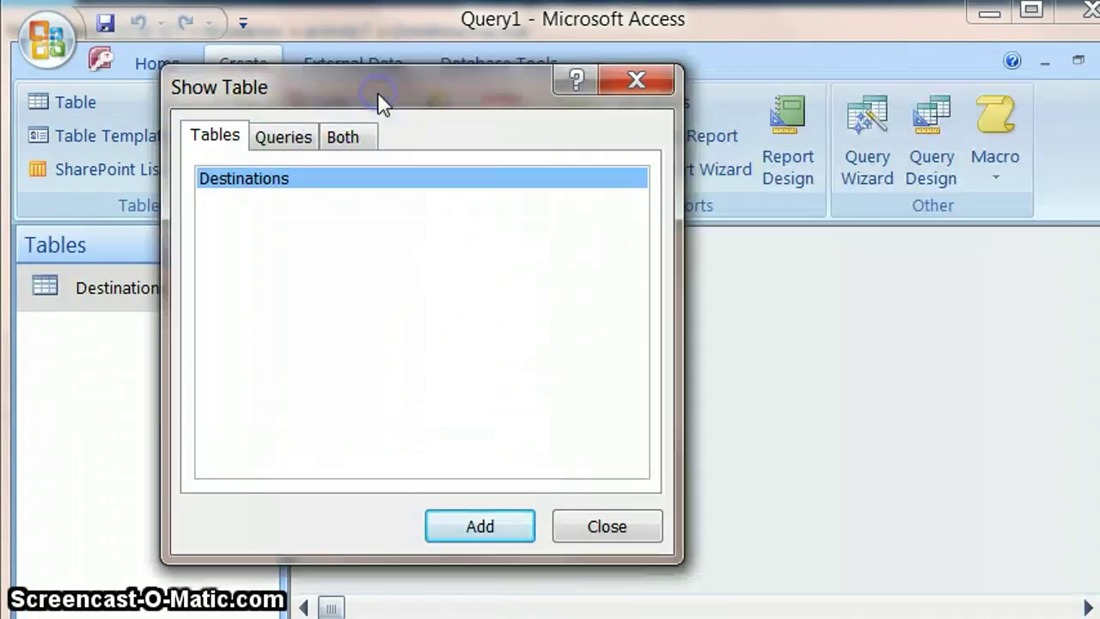
{"action": "left_click", "coordinate": [481, 528]}
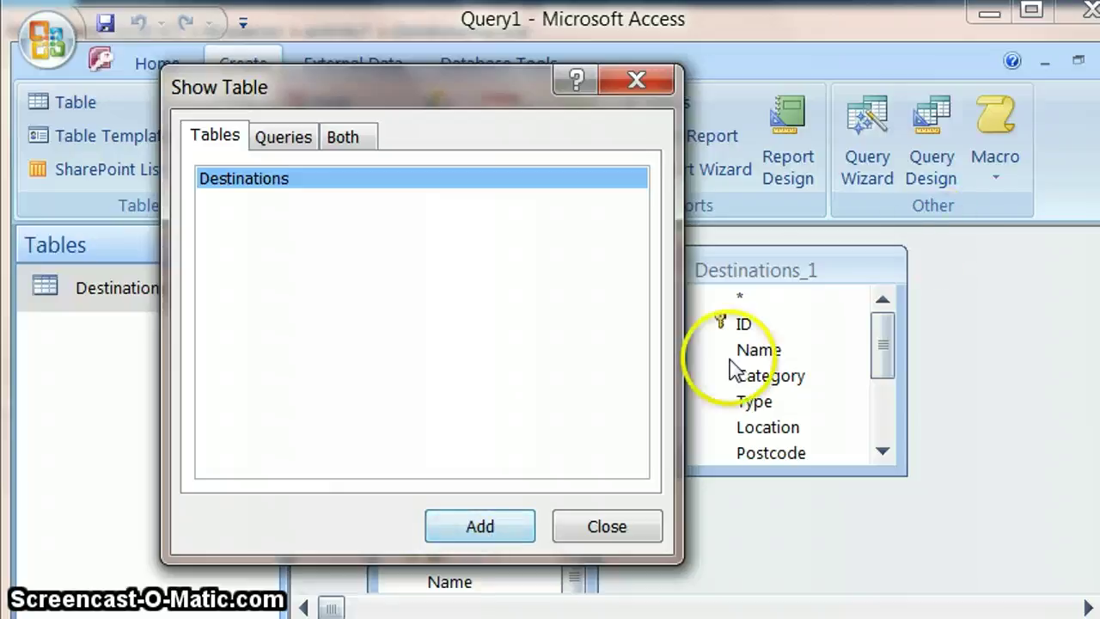
{"action": "left_click", "coordinate": [610, 526]}
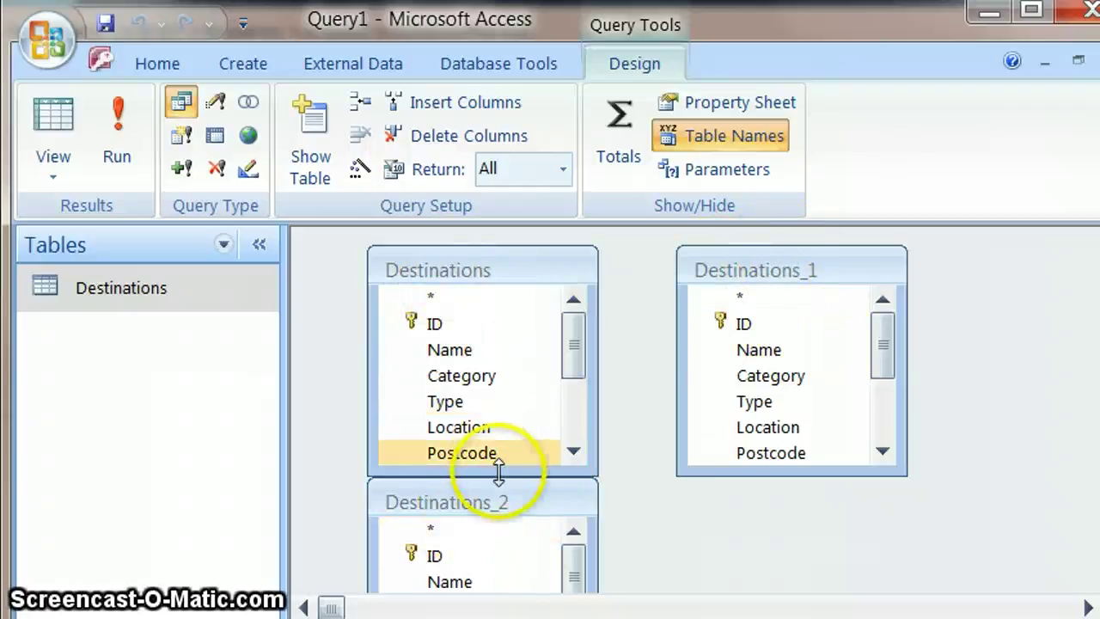
Delete Destinations_2 and Destinations_1 from the query and make the Destinations field list taller
{"action": "left_click", "coordinate": [505, 505]}
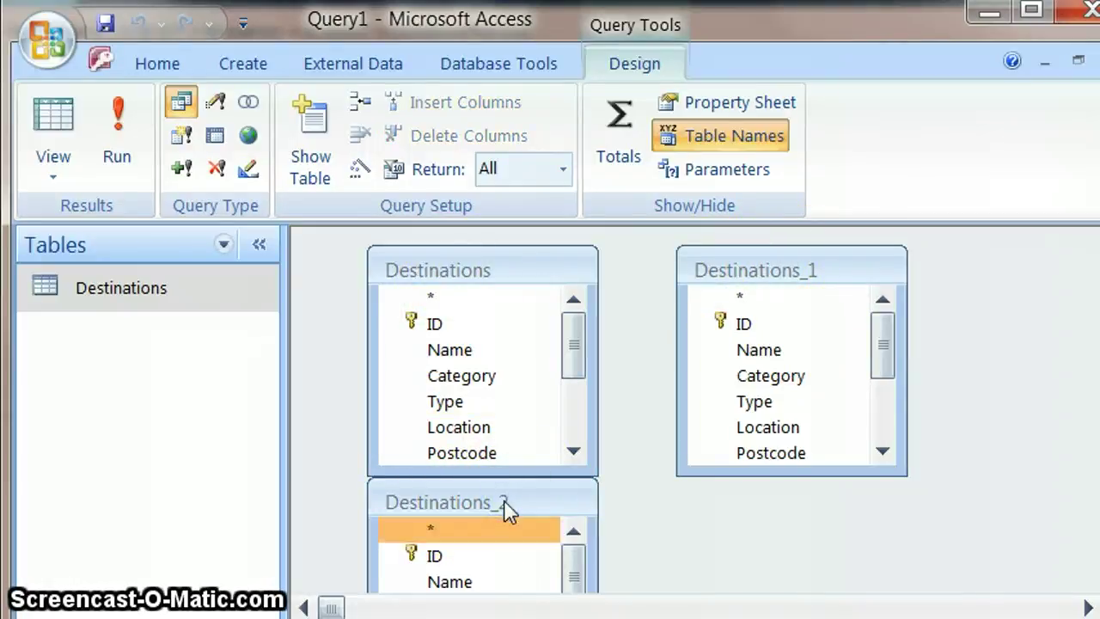
{"action": "key", "text": "Delete"}
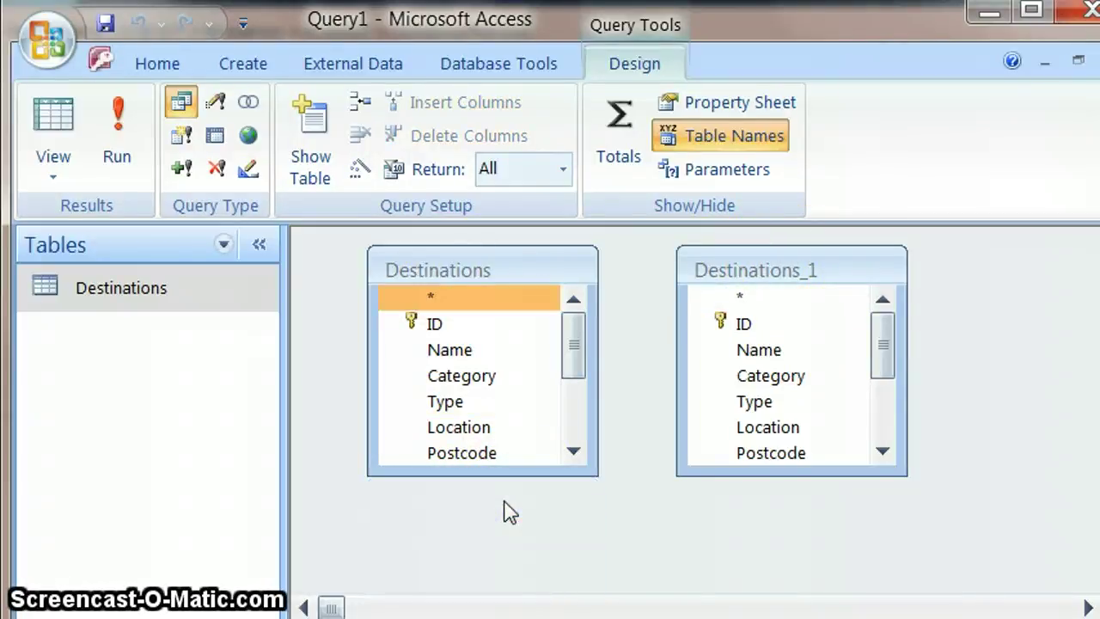
{"action": "left_click", "coordinate": [813, 261]}
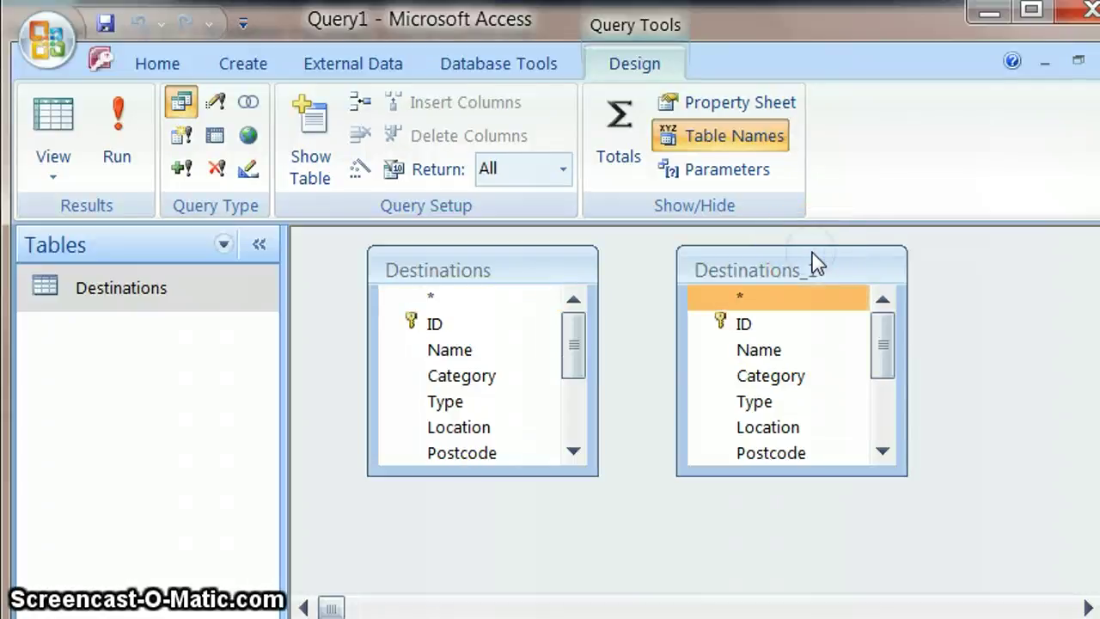
{"action": "key", "text": "Delete"}
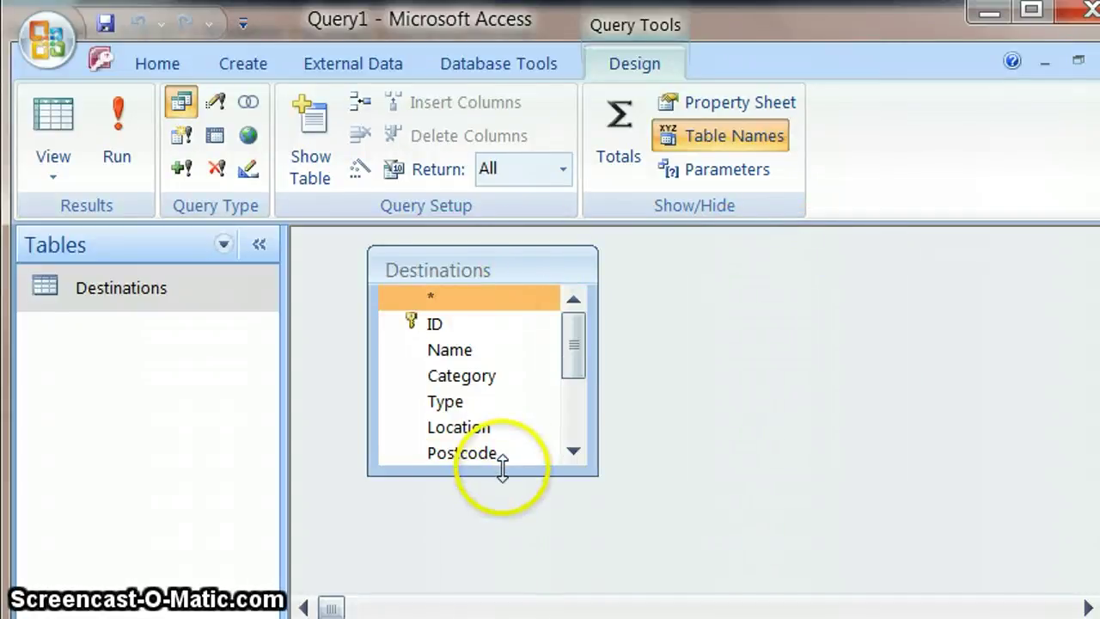
{"action": "left_click_drag", "start_coordinate": [502, 467], "coordinate": [500, 590]}
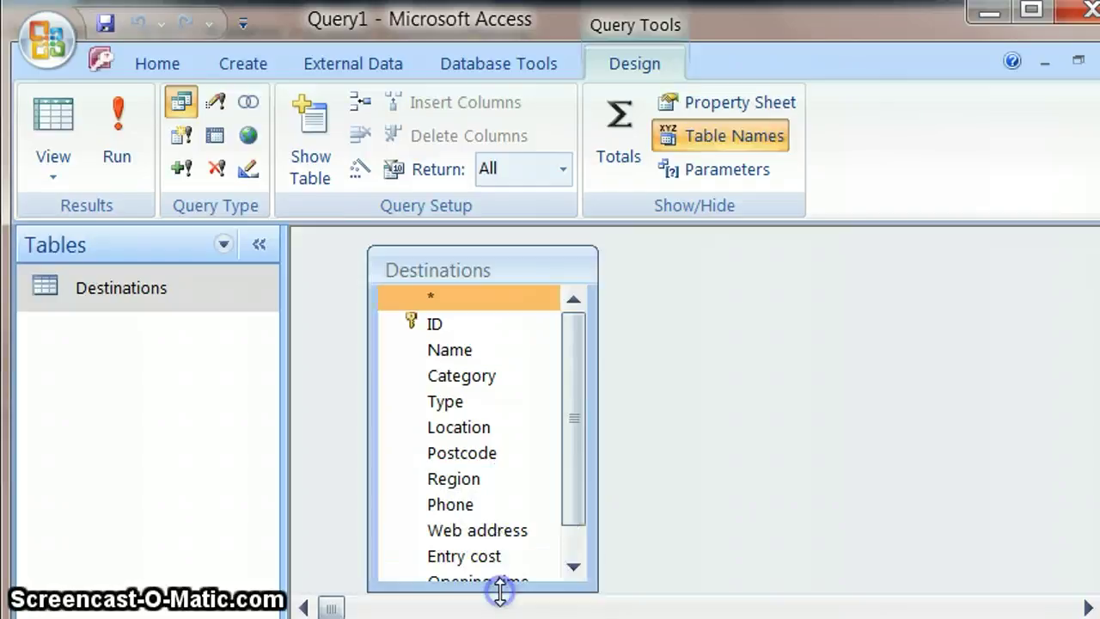
{"action": "left_click_drag", "start_coordinate": [567, 479], "coordinate": [564, 421]}
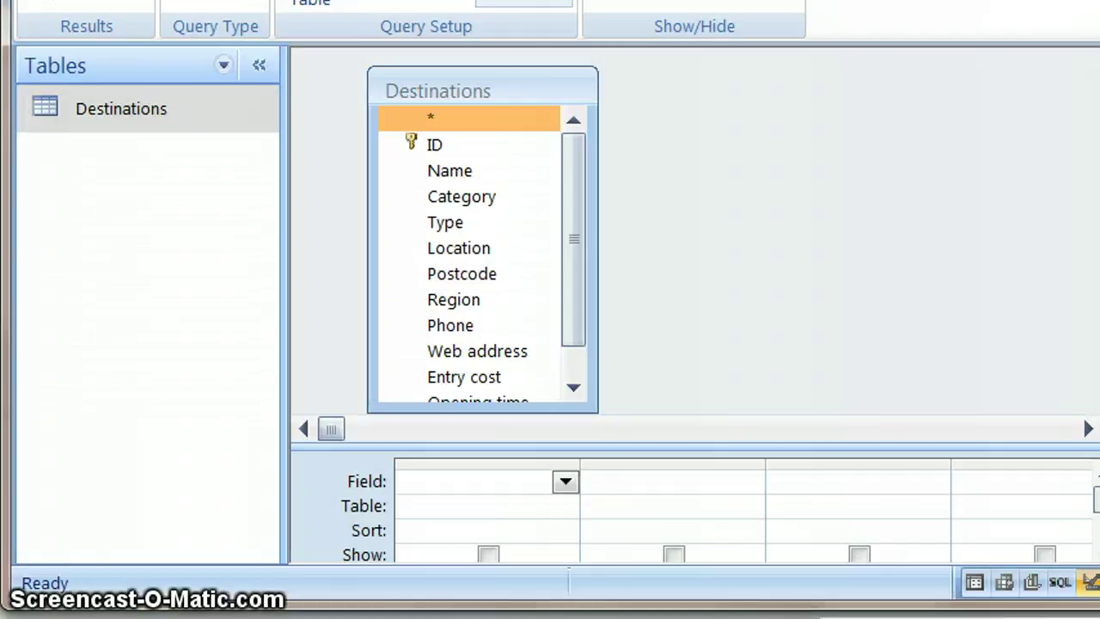
Place Name, Type, Location and Phone from the Destinations list into Query1's grid columns
{"action": "double_click", "coordinate": [480, 172]}
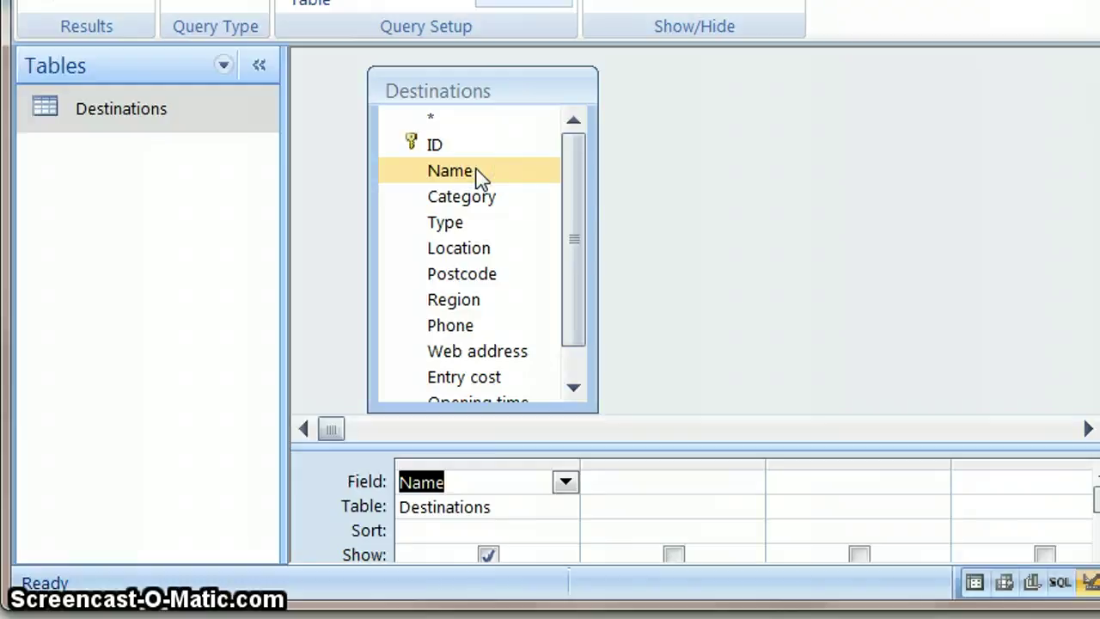
{"action": "left_click", "coordinate": [570, 209]}
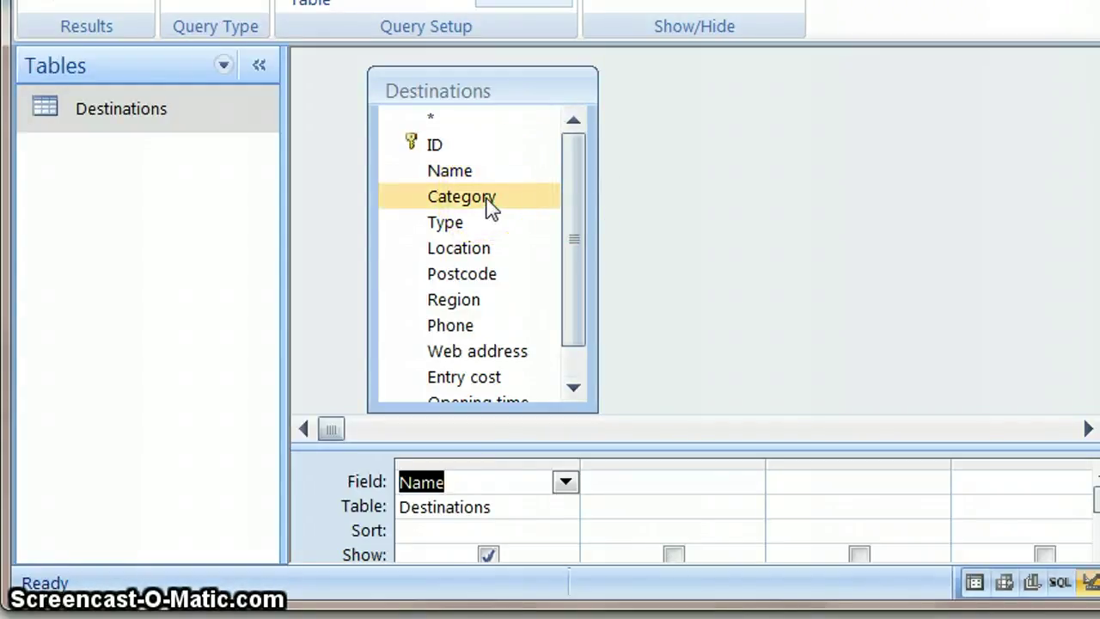
{"action": "left_click", "coordinate": [441, 232]}
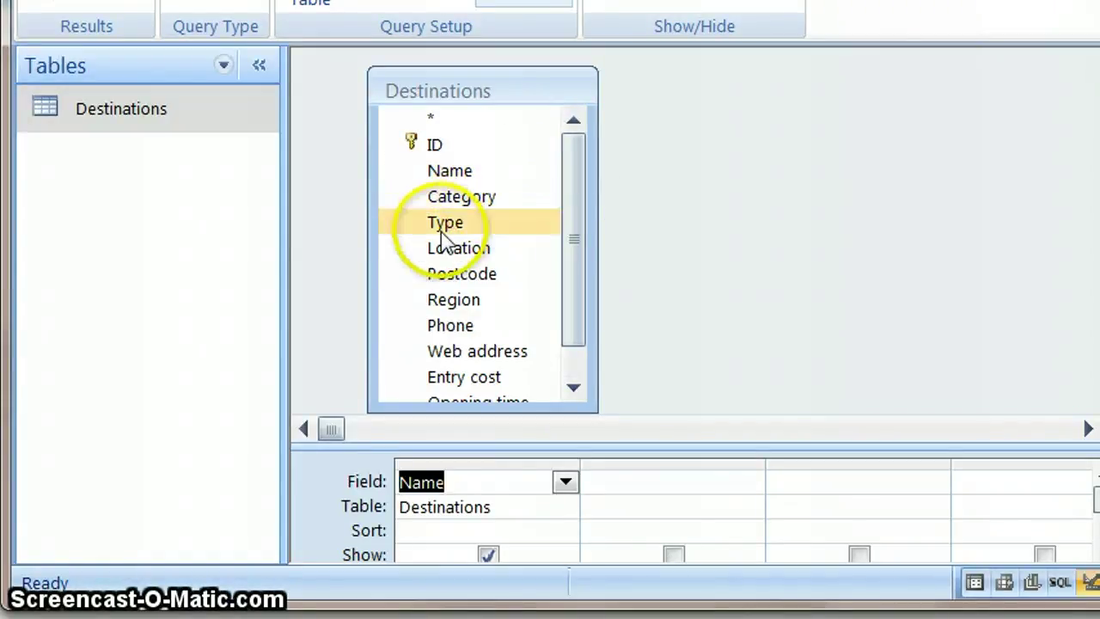
{"action": "double_click", "coordinate": [441, 231]}
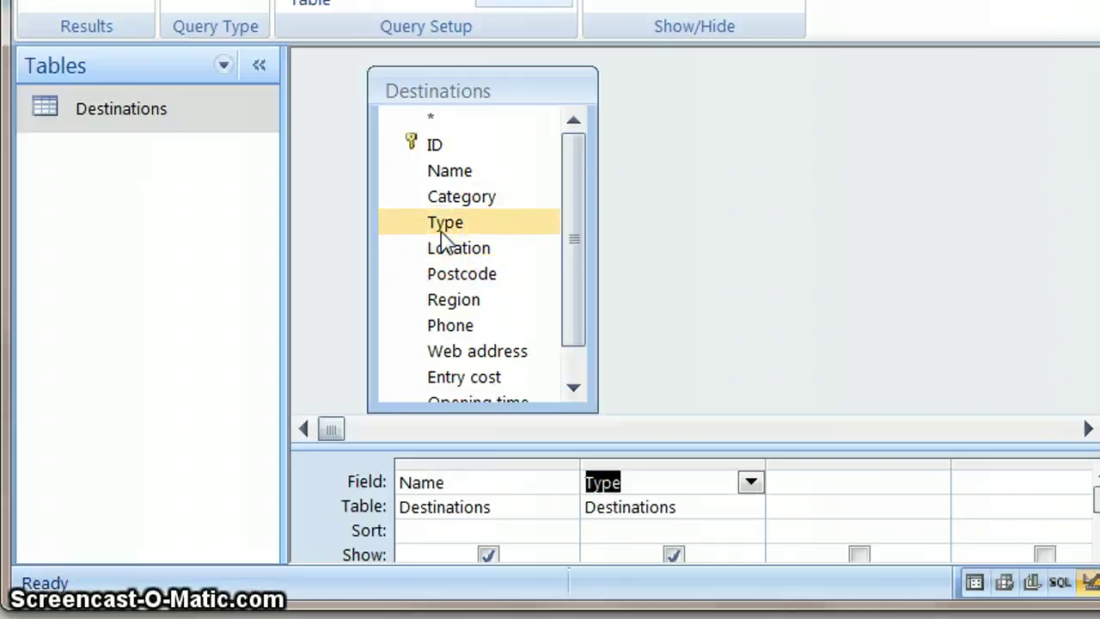
{"action": "left_click", "coordinate": [449, 225]}
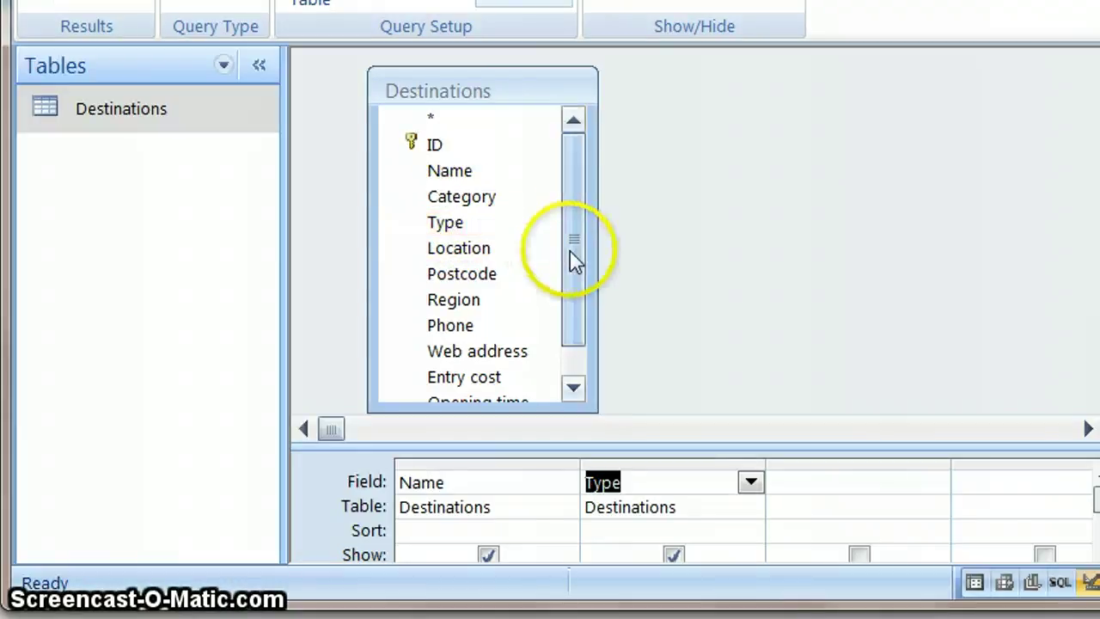
{"action": "double_click", "coordinate": [488, 246]}
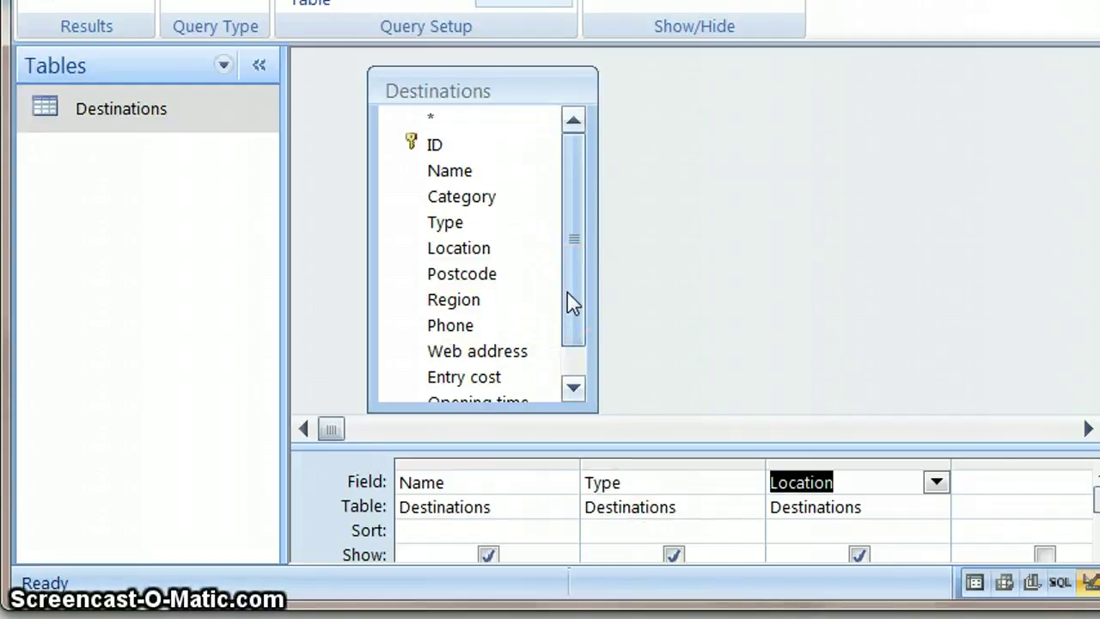
{"action": "mouse_move", "coordinate": [568, 301]}
{"action": "left_mouse_down"}
{"action": "mouse_move", "coordinate": [442, 344]}
{"action": "mouse_move", "coordinate": [593, 337]}
{"action": "left_mouse_up"}
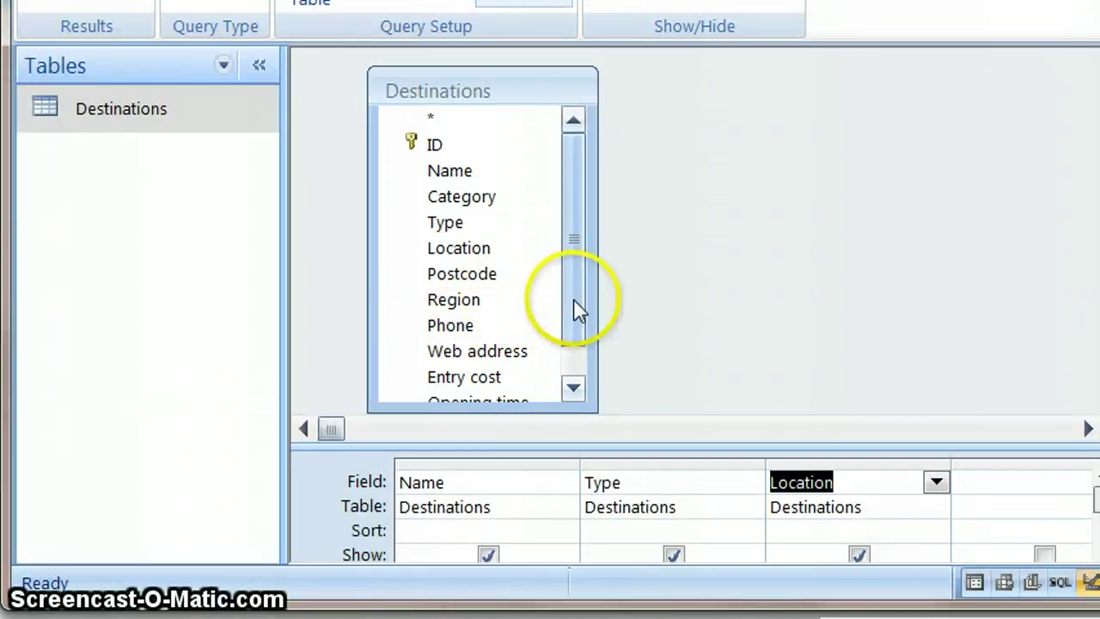
{"action": "left_click_drag", "start_coordinate": [575, 301], "coordinate": [572, 381]}
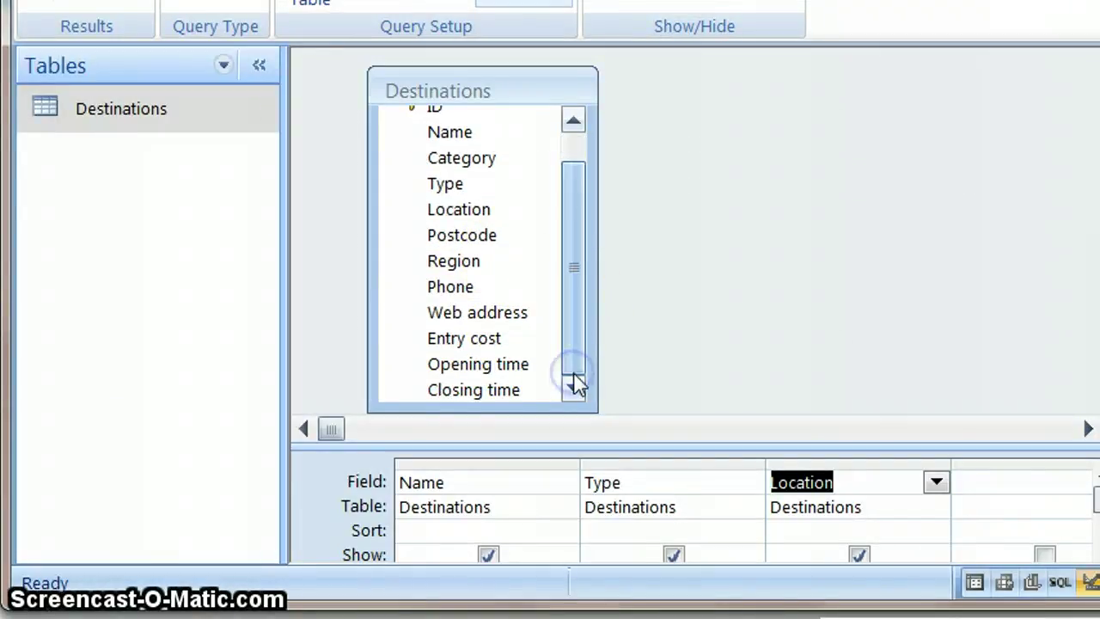
{"action": "double_click", "coordinate": [477, 290]}
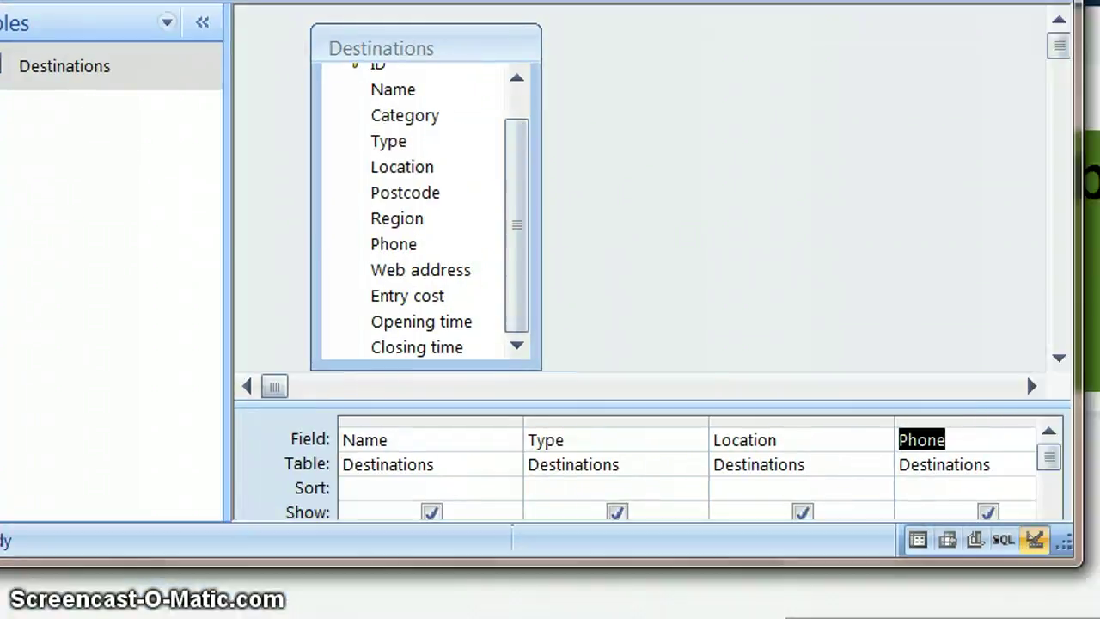
{"action": "left_click", "coordinate": [482, 439]}
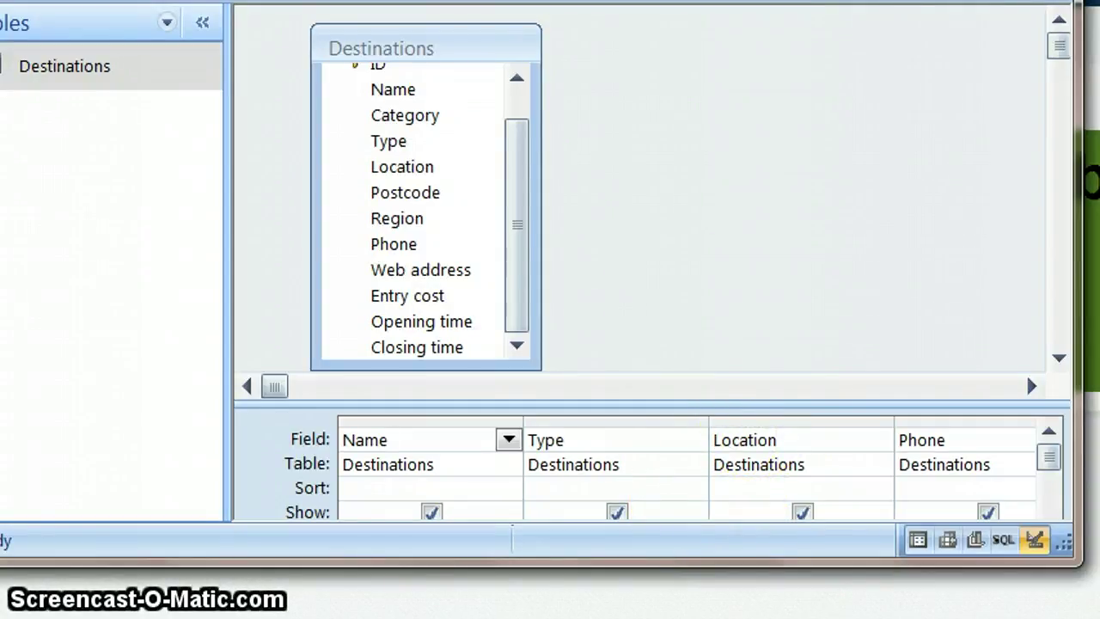
Widen the Access window and browse the field list for the empty fifth grid column
{"action": "left_click_drag", "start_coordinate": [653, 0], "coordinate": [529, 0]}
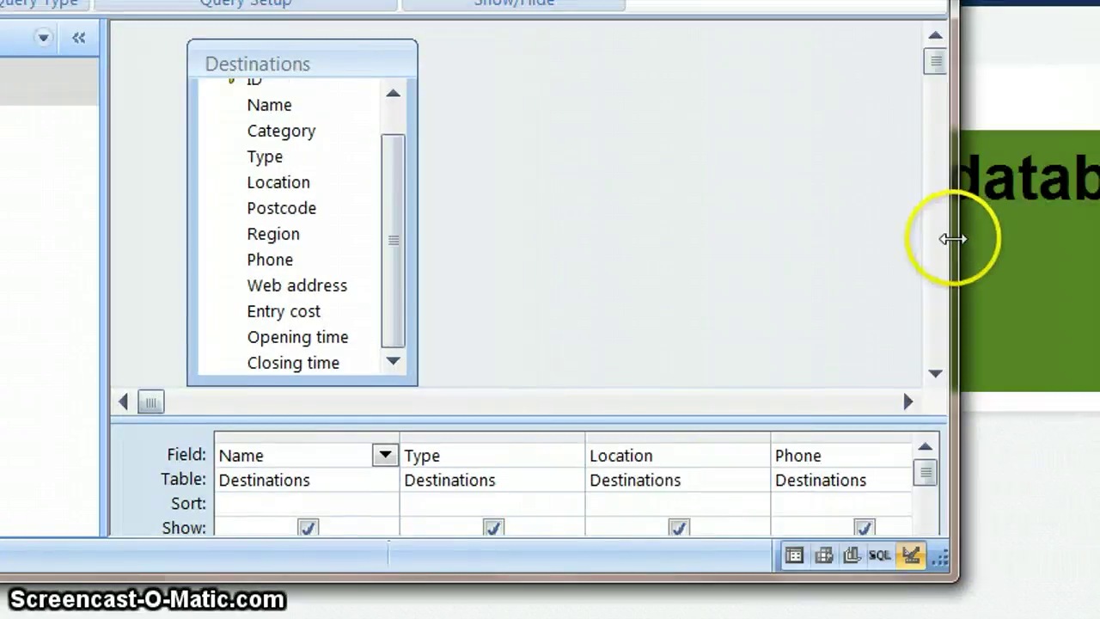
{"action": "left_click_drag", "start_coordinate": [952, 238], "coordinate": [1099, 235]}
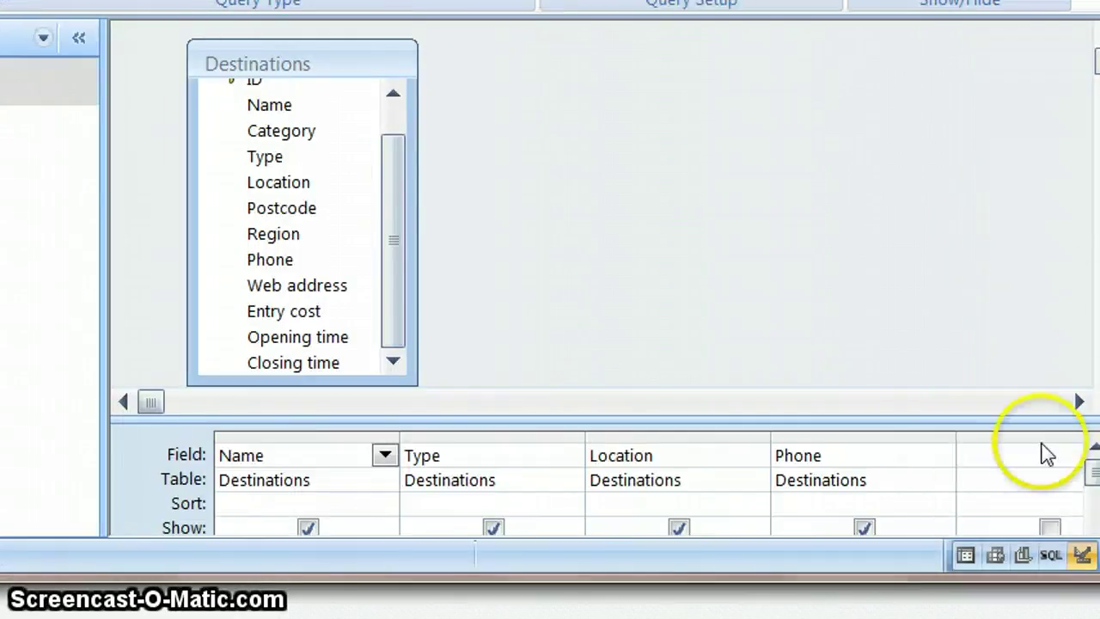
{"action": "left_click", "coordinate": [1038, 458]}
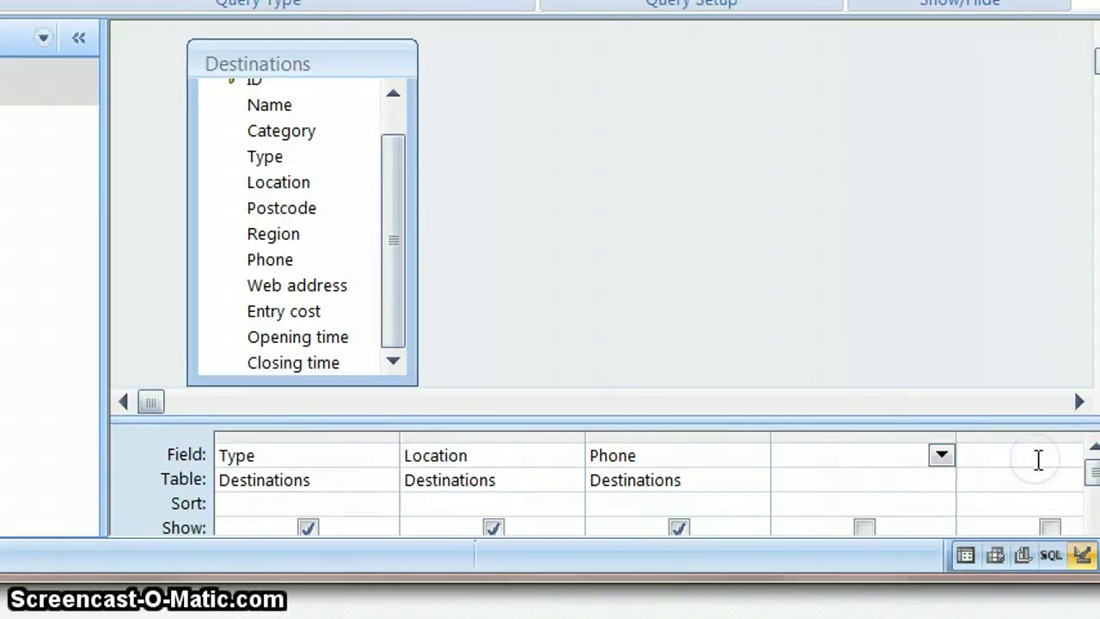
{"action": "left_click", "coordinate": [941, 456]}
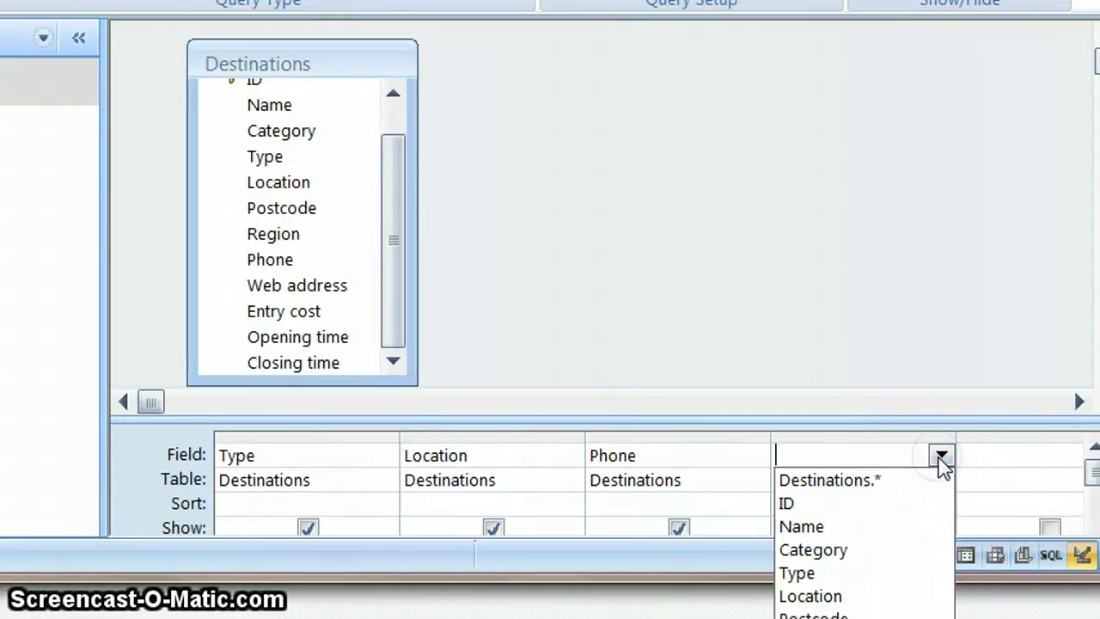
{"action": "left_click_drag", "start_coordinate": [943, 464], "coordinate": [850, 608]}
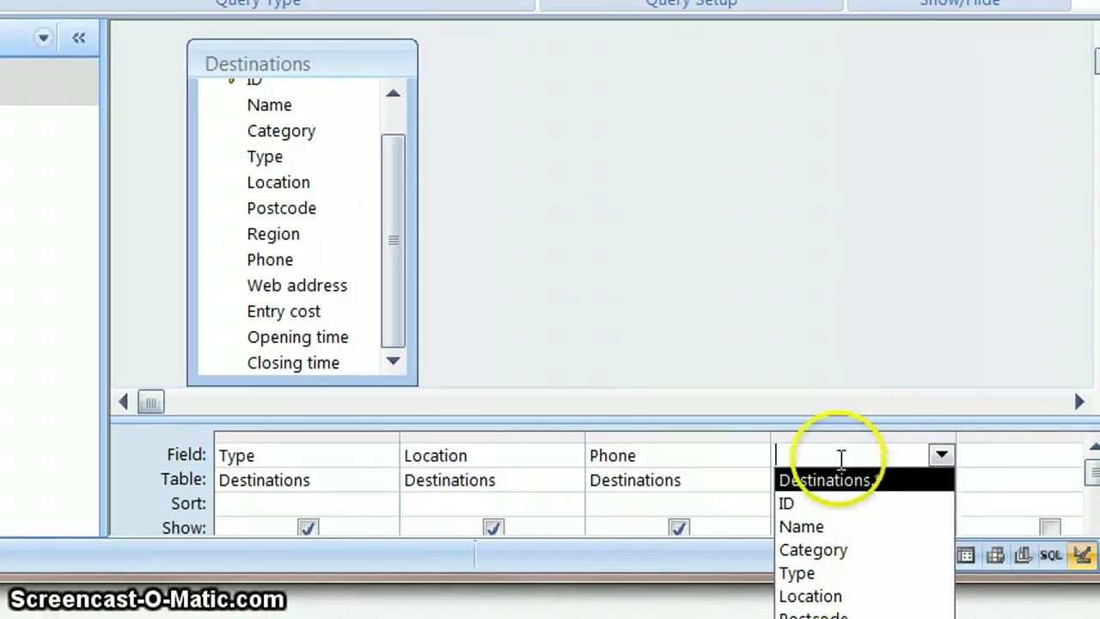
Delete the Phone column, re-add Phone to the third column, and enlarge the design grid
{"action": "left_click", "coordinate": [686, 434]}
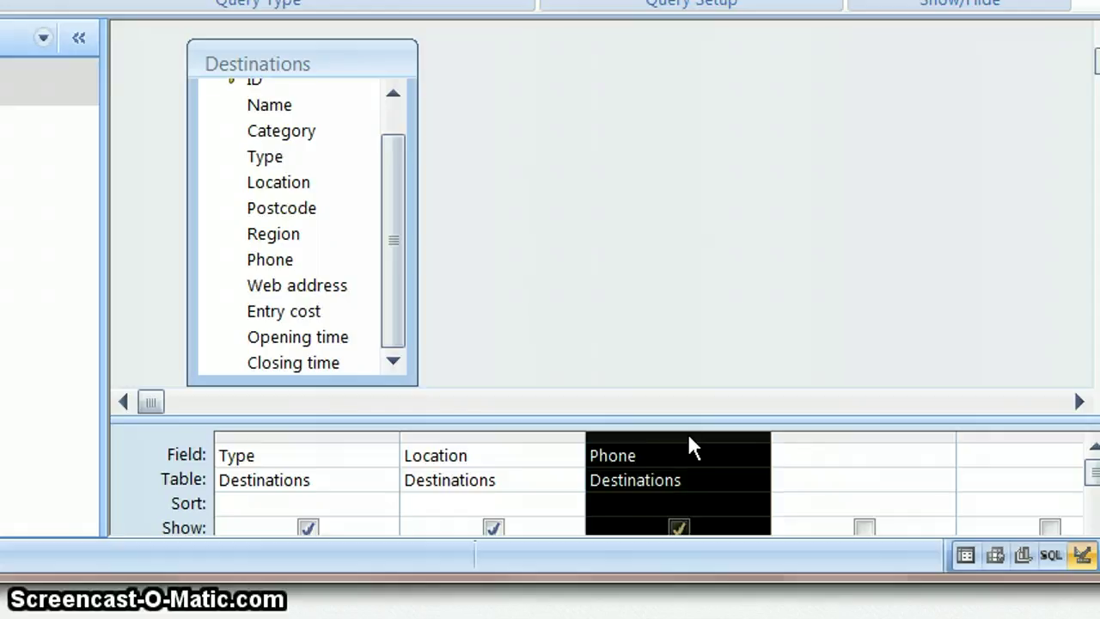
{"action": "key", "text": "Delete"}
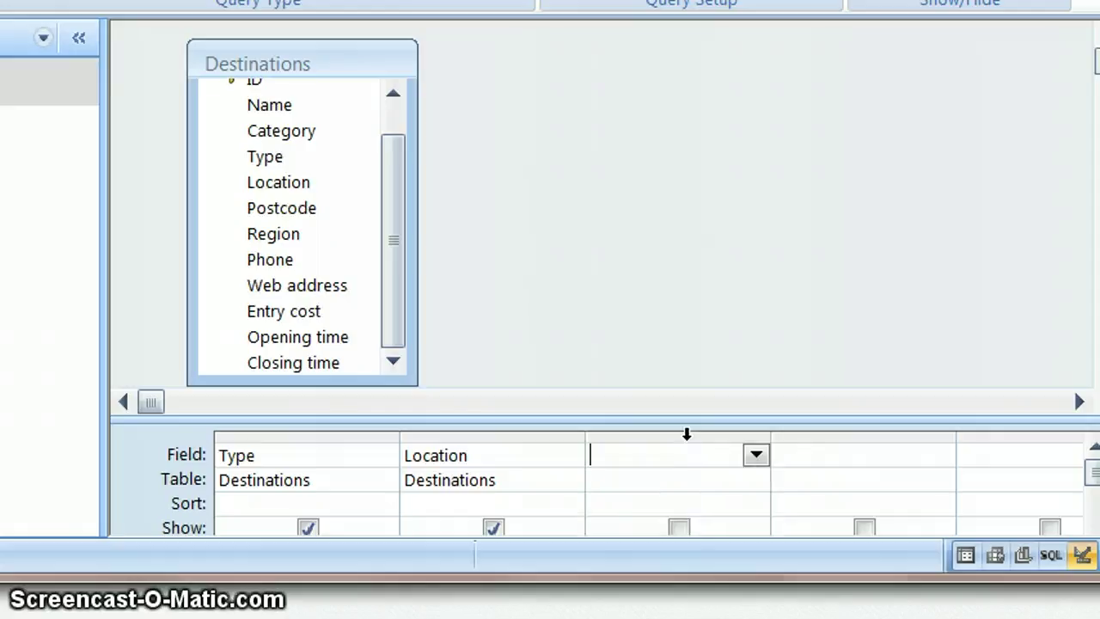
{"action": "left_click", "coordinate": [756, 456]}
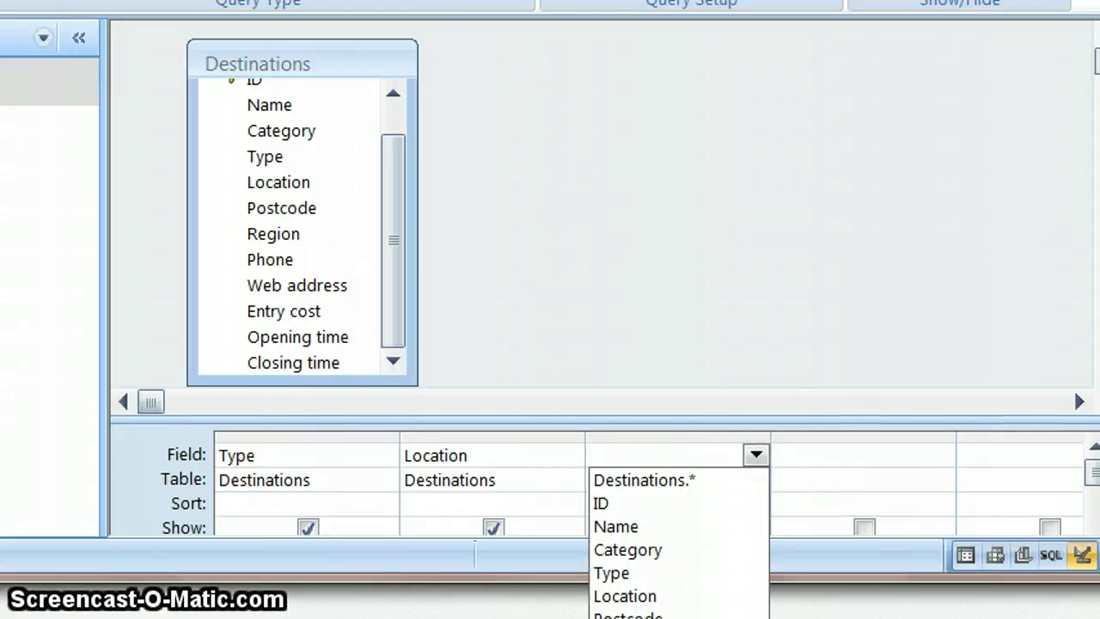
{"action": "left_click", "coordinate": [615, 615]}
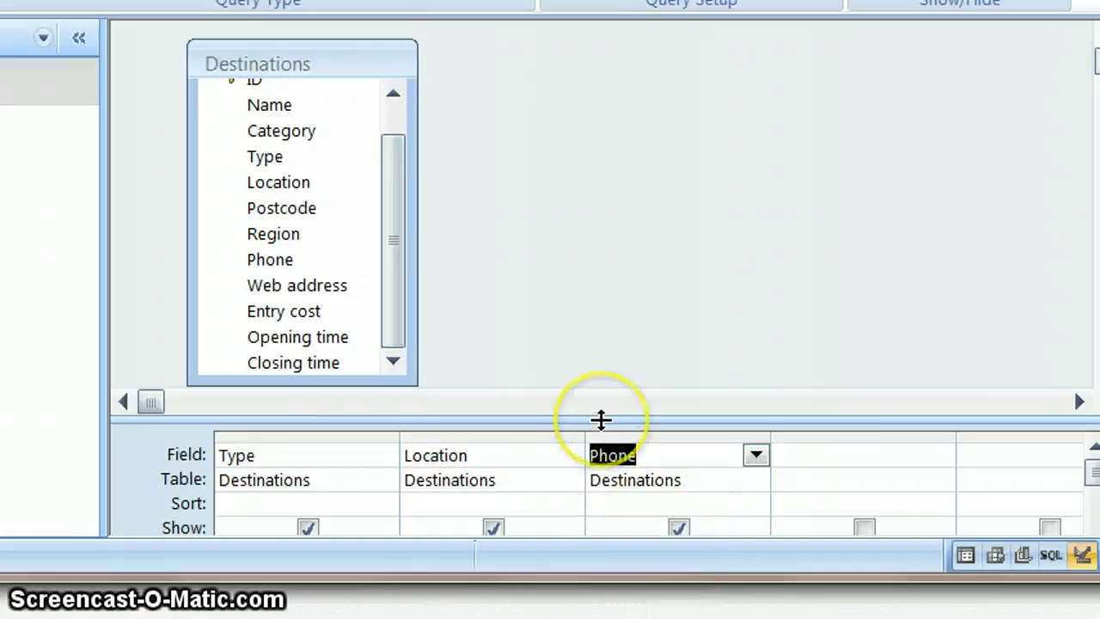
{"action": "left_click_drag", "start_coordinate": [600, 419], "coordinate": [623, 201]}
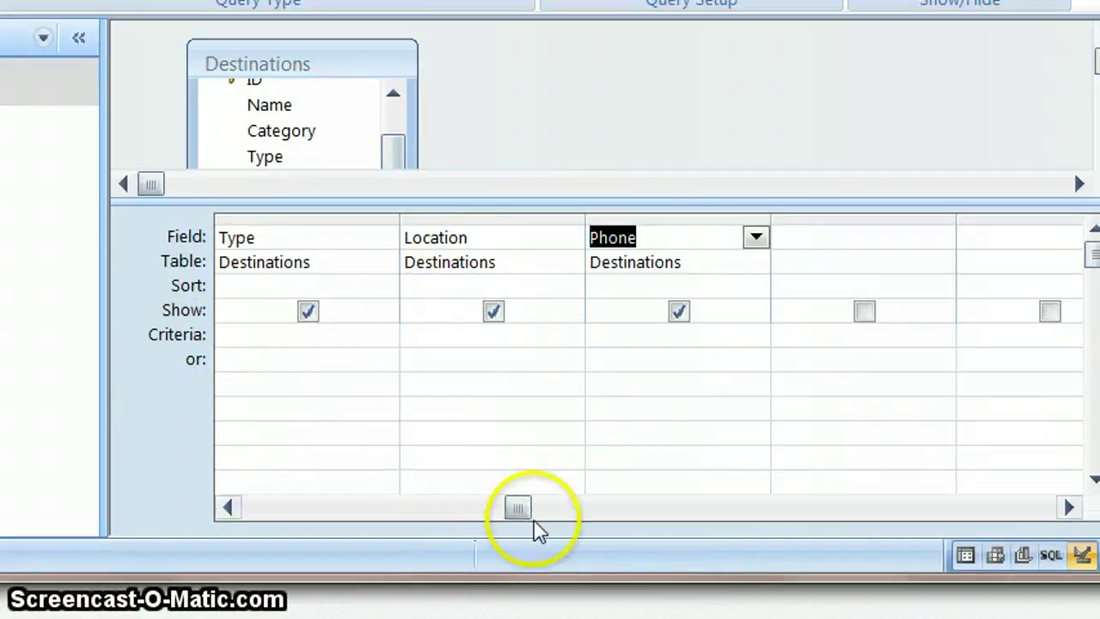
Enter the criterion mg under Type and bath under Location
{"action": "left_click_drag", "start_coordinate": [518, 509], "coordinate": [300, 486]}
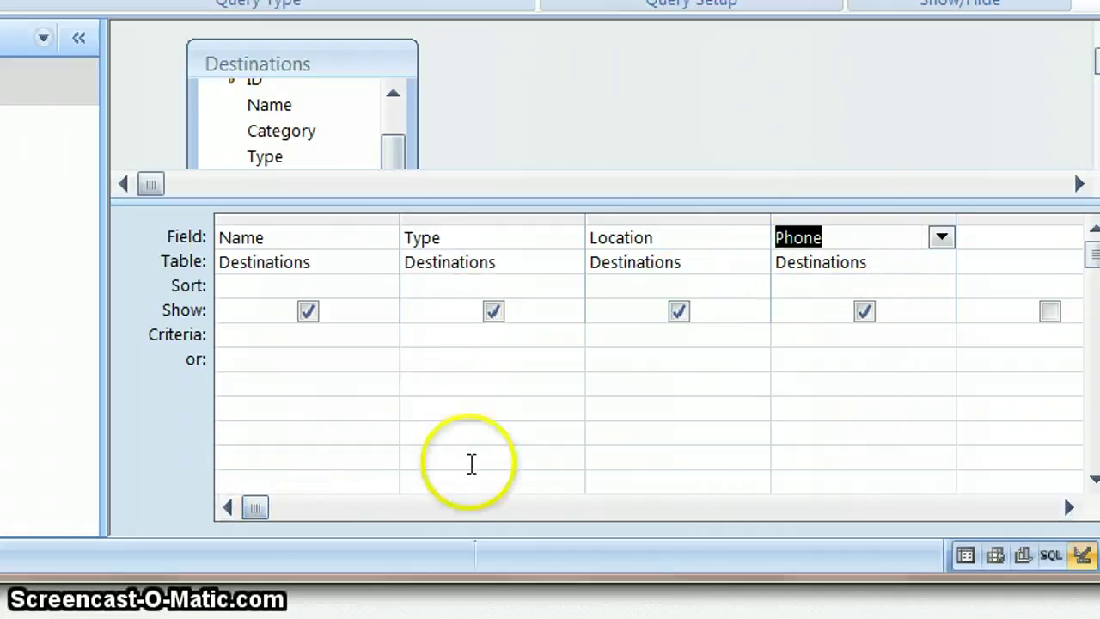
{"action": "left_click", "coordinate": [424, 338]}
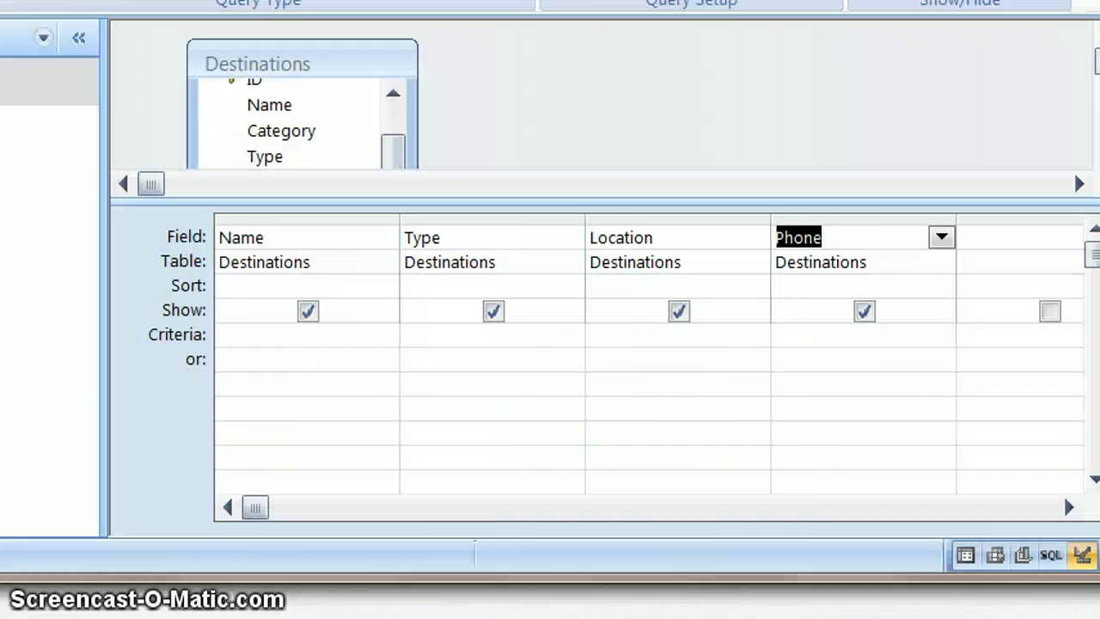
{"action": "left_click", "coordinate": [449, 341]}
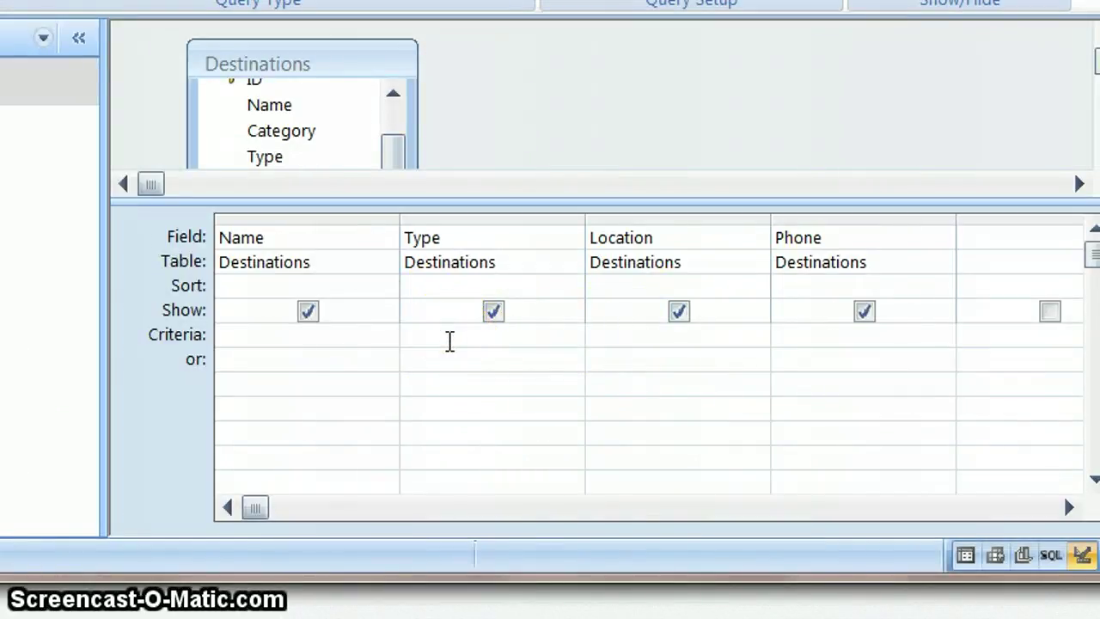
{"action": "left_click", "coordinate": [620, 335]}
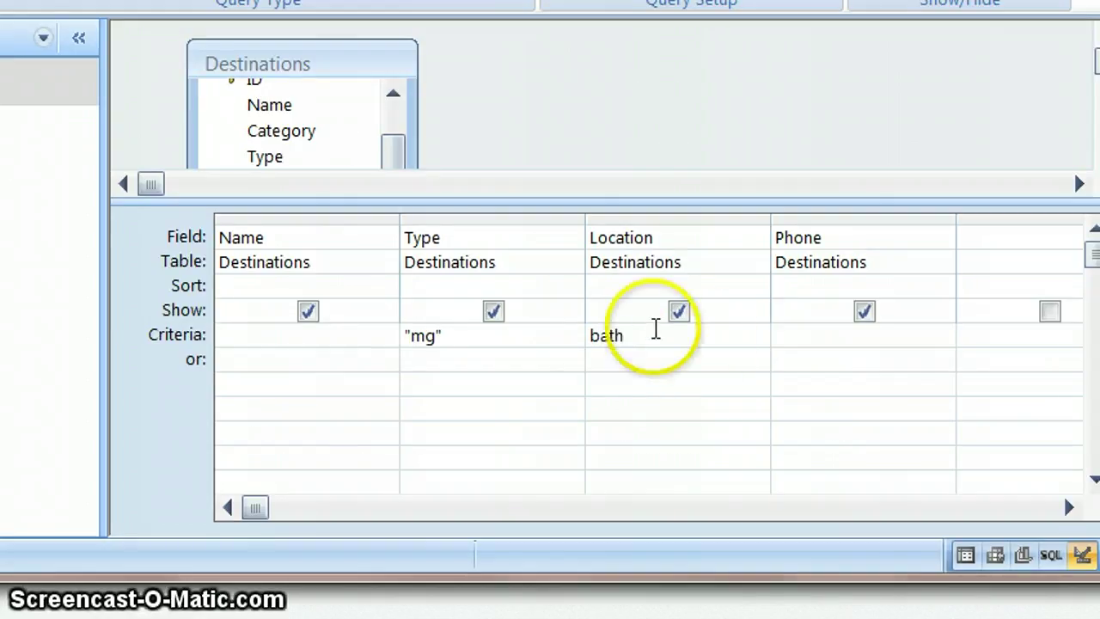
{"action": "left_click", "coordinate": [797, 333]}
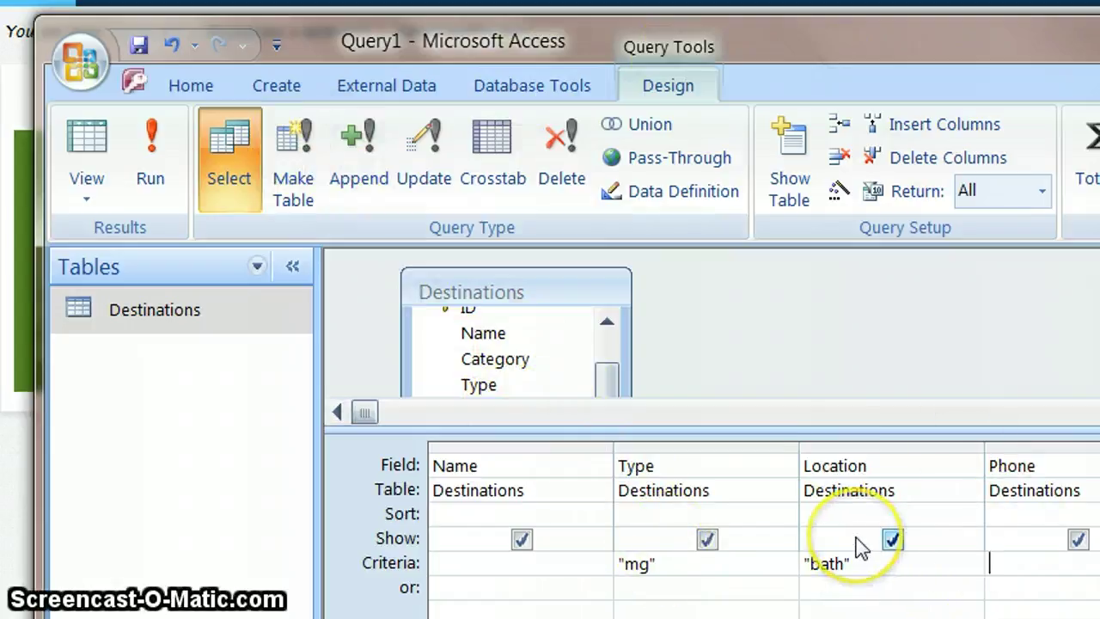
Commit the MG and Bath criteria and run the query, returning only Bath Postal Museum with its phone number
{"action": "left_click", "coordinate": [495, 537]}
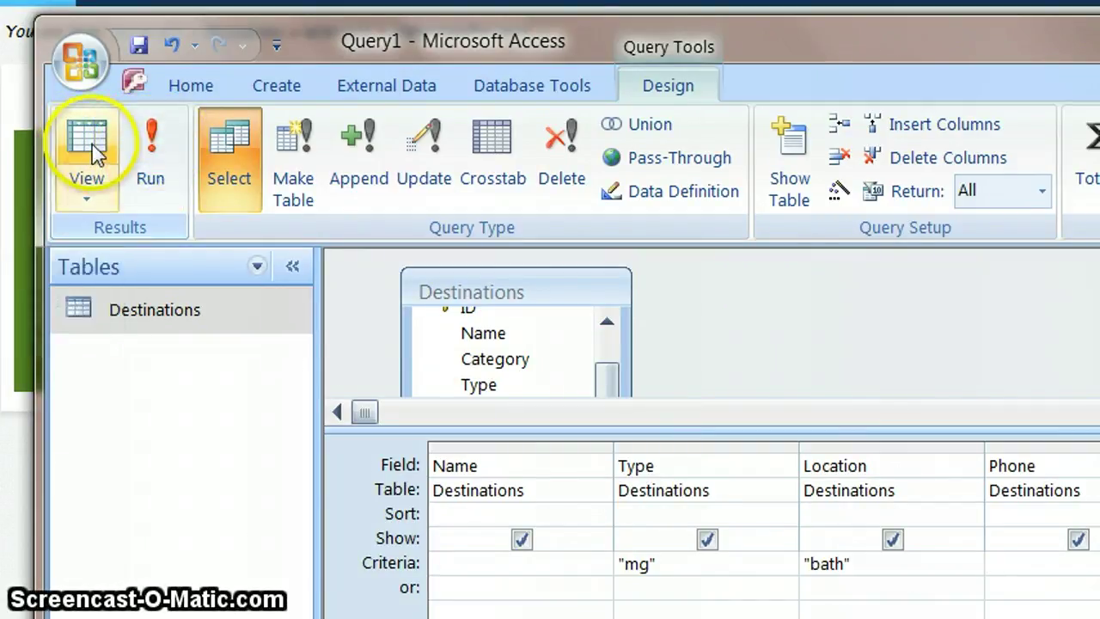
{"action": "left_click", "coordinate": [147, 144]}
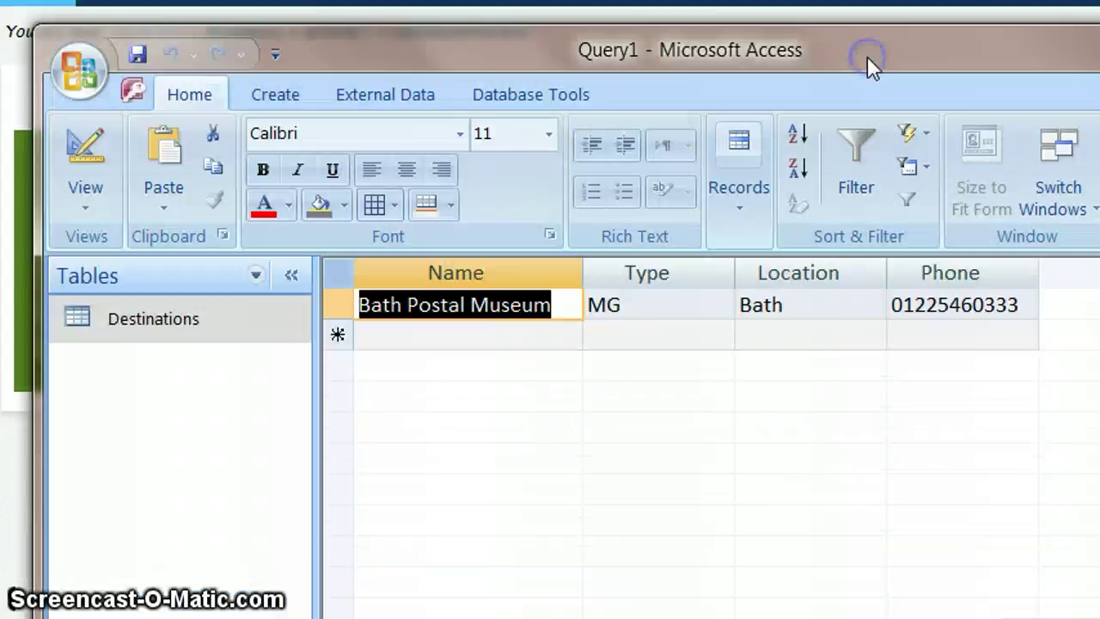
Change the Type criterion to the mistyped 'mn' and run the query to test it
{"action": "left_click", "coordinate": [86, 150]}
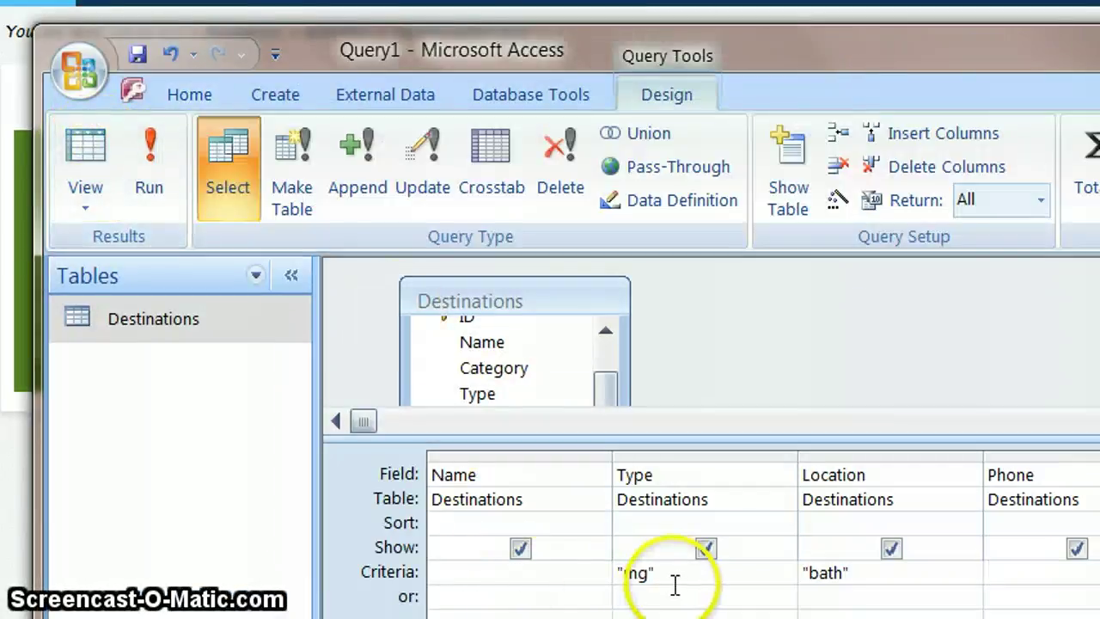
{"action": "left_click", "coordinate": [676, 580]}
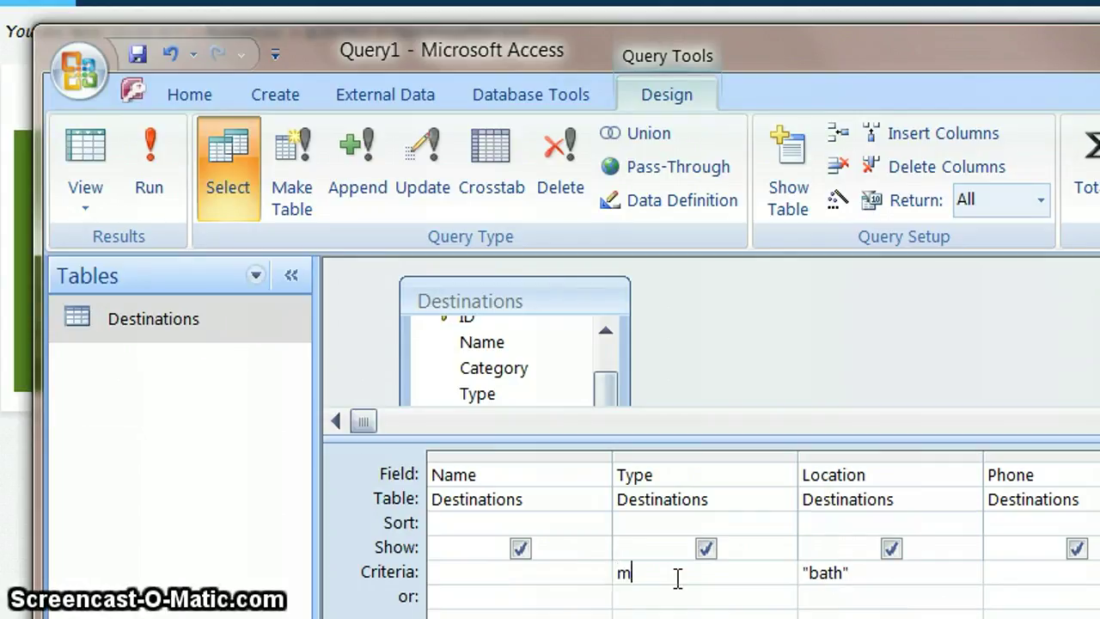
{"action": "left_click", "coordinate": [147, 164]}
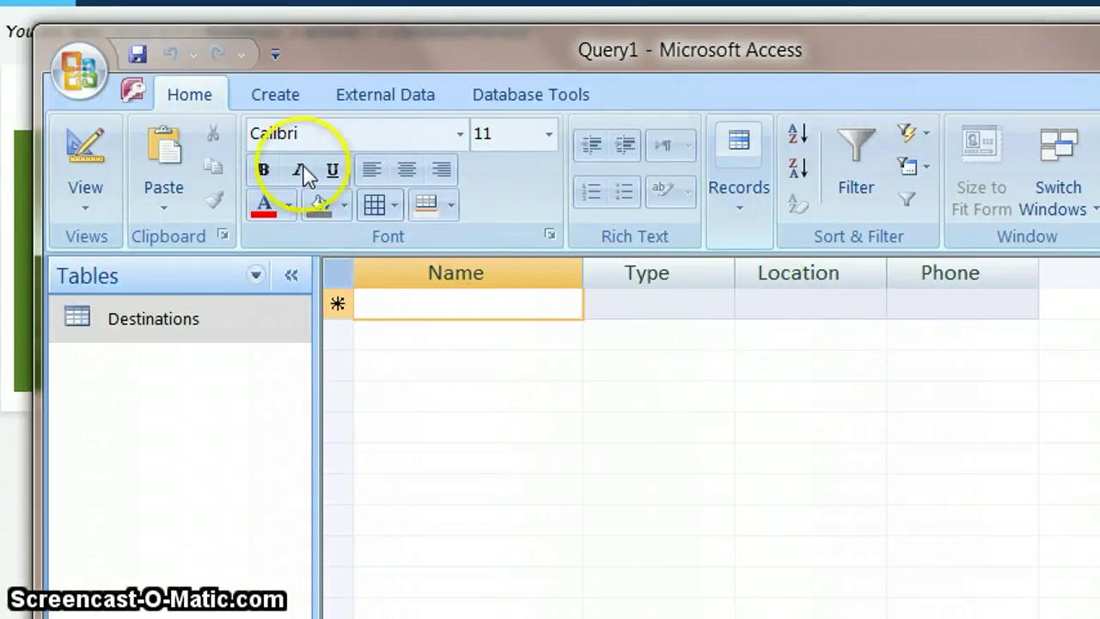
Replace 'mn' with 'mg' in the Type criterion and rerun, getting Bath Postal Museum again
{"action": "left_click", "coordinate": [65, 152]}
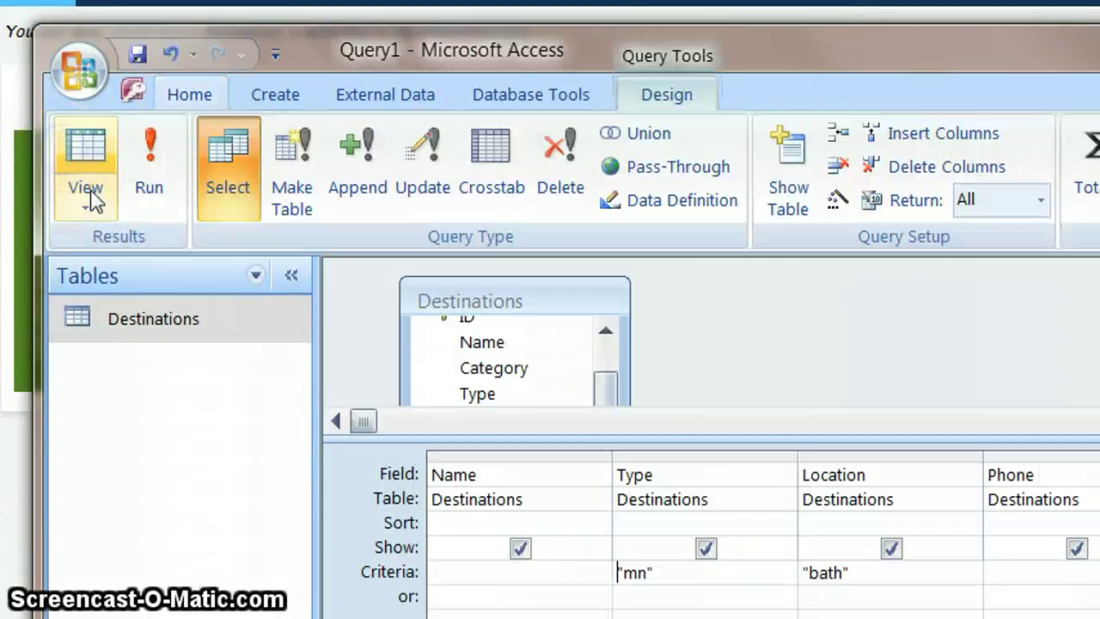
{"action": "left_click_drag", "start_coordinate": [692, 582], "coordinate": [592, 570]}
{"action": "type", "text": "mg"}
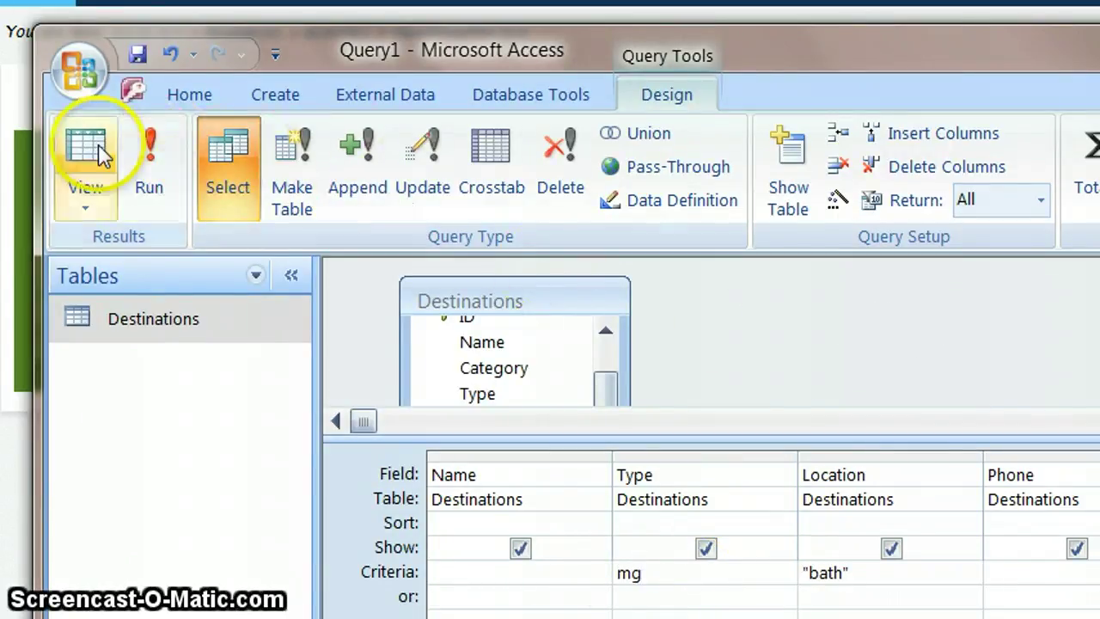
{"action": "left_click", "coordinate": [160, 152]}
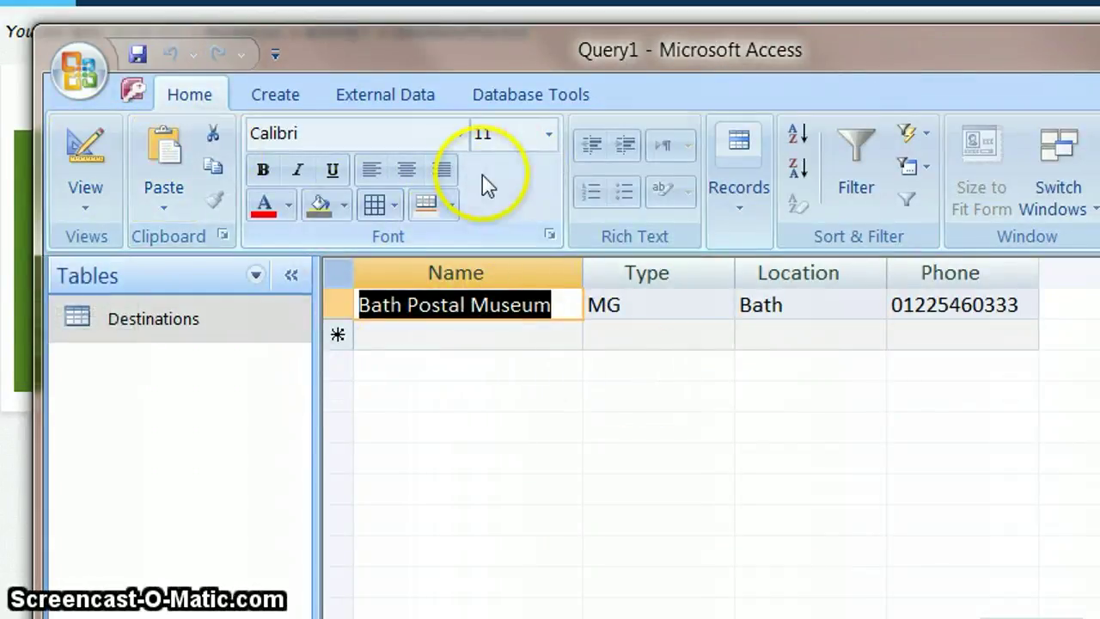
Save the query with the name '1BathandMuseums'
{"action": "left_click", "coordinate": [138, 55]}
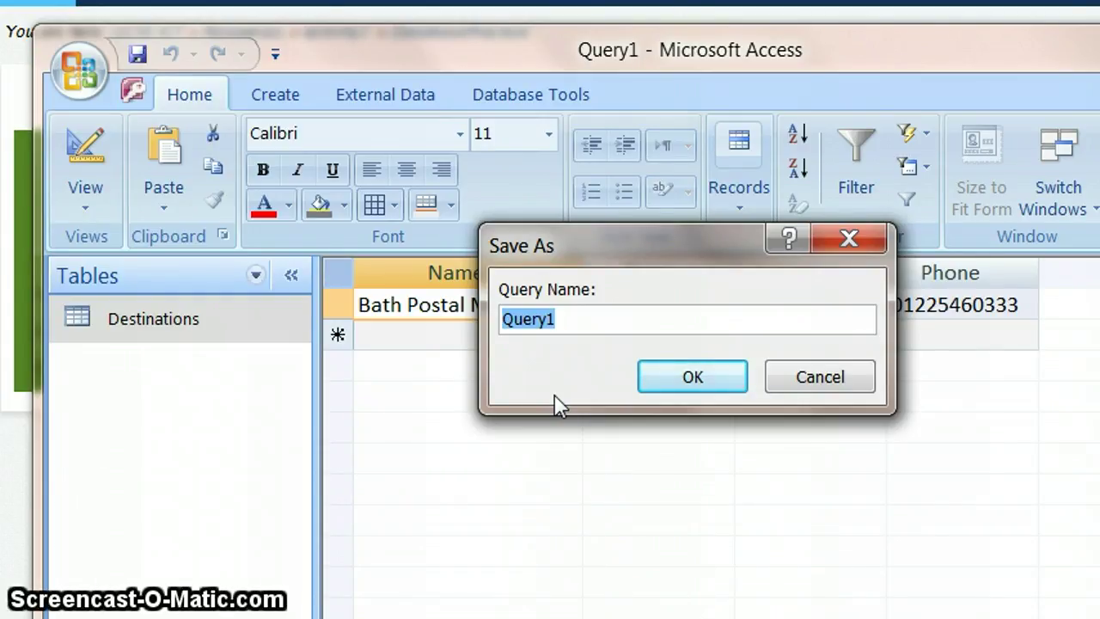
{"action": "type", "text": "1"}
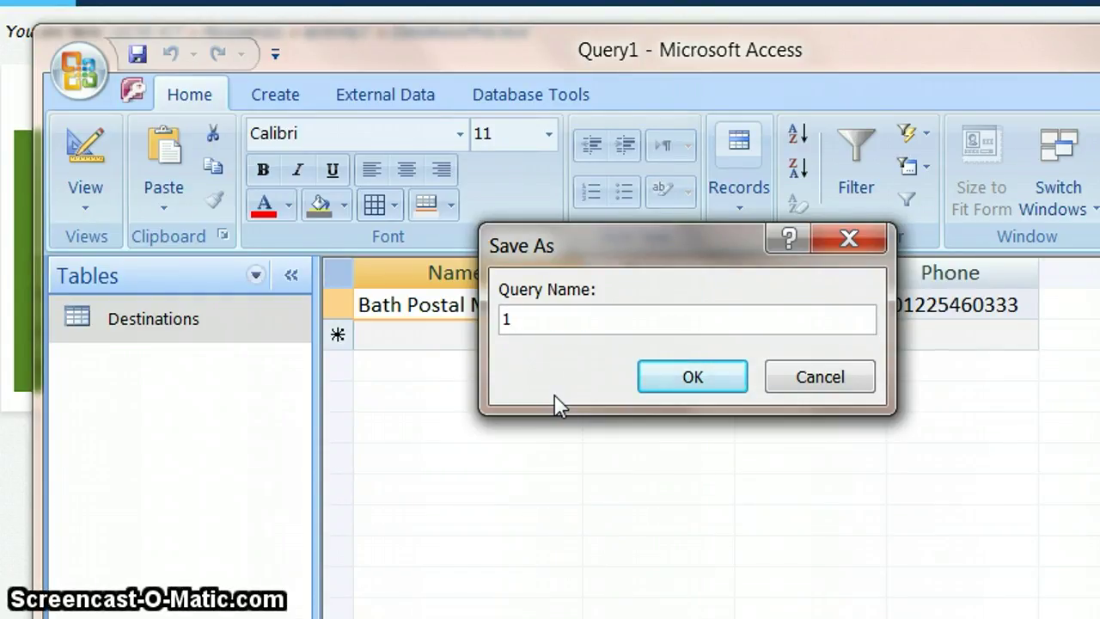
{"action": "type", "text": "BathandM"}
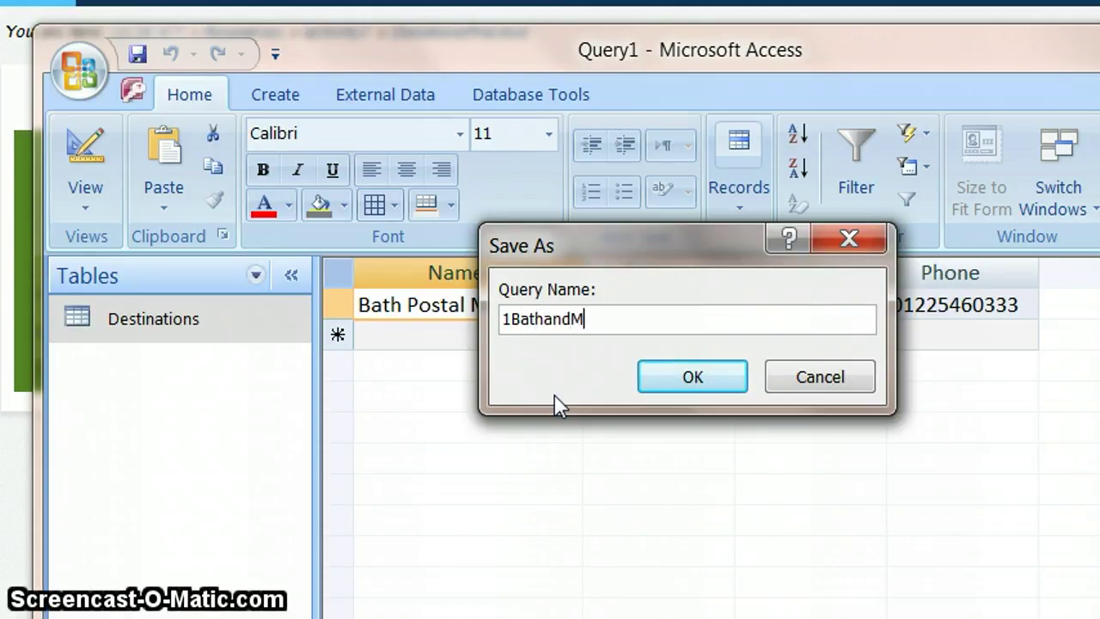
{"action": "type", "text": "useums"}
{"action": "left_click", "coordinate": [714, 377]}
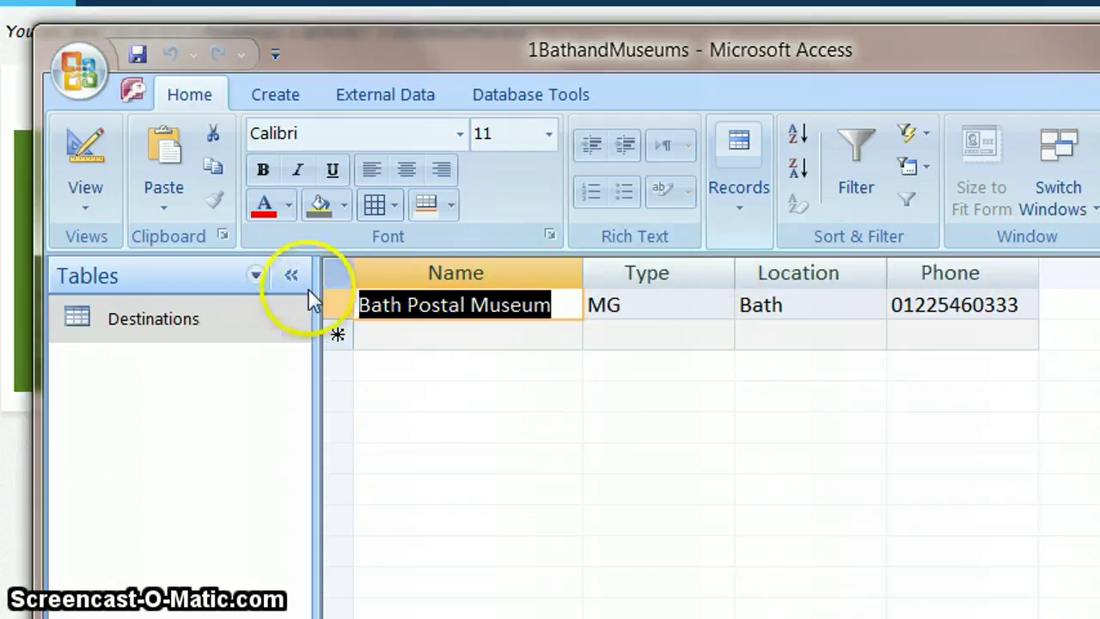
Show All Access Objects in the Navigation Pane and open Destinations and the 1BathandMuseums query
{"action": "left_click", "coordinate": [255, 275]}
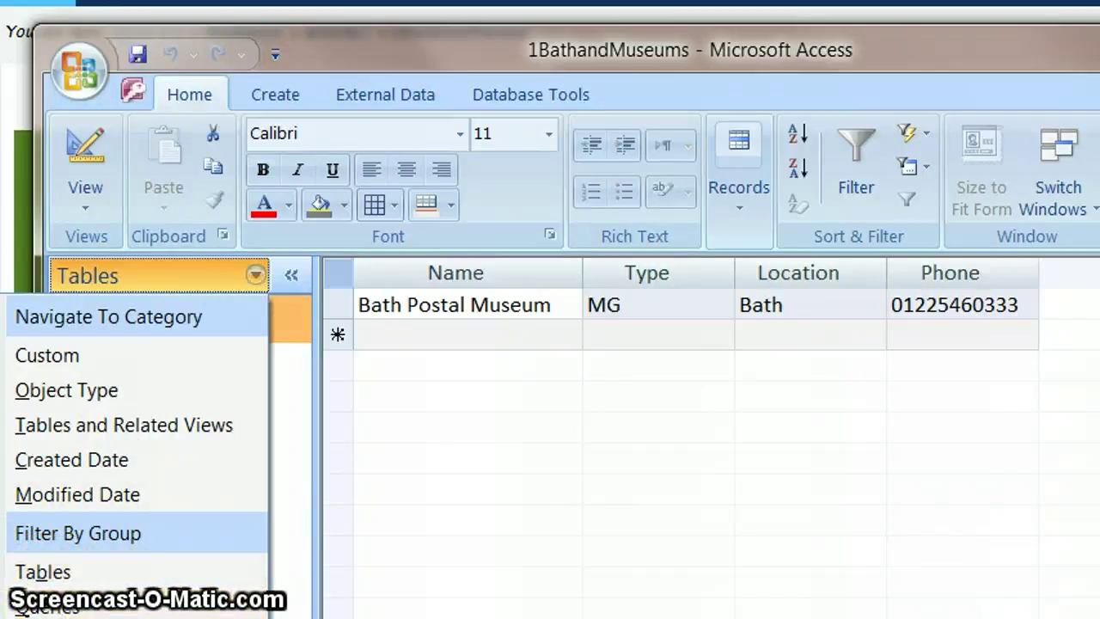
{"action": "left_click", "coordinate": [86, 614]}
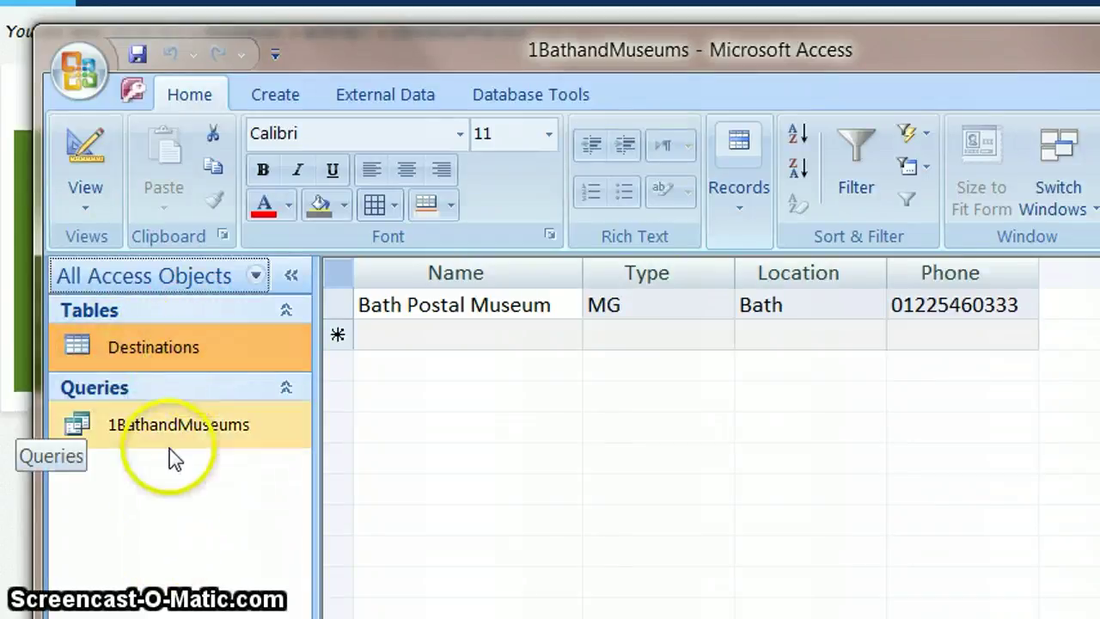
{"action": "double_click", "coordinate": [169, 345]}
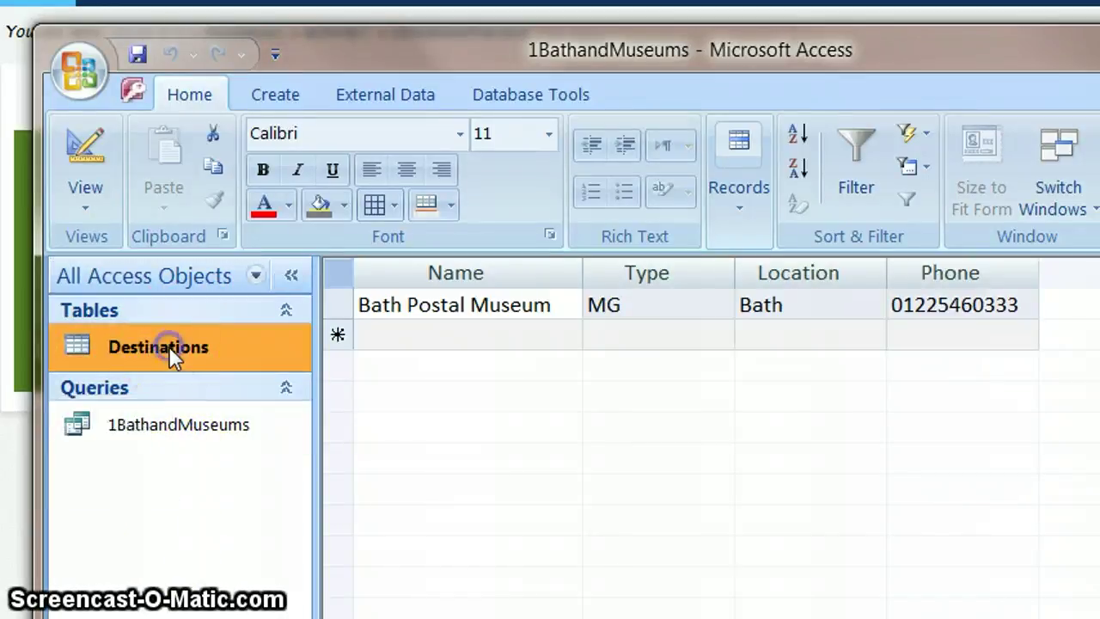
{"action": "double_click", "coordinate": [184, 429]}
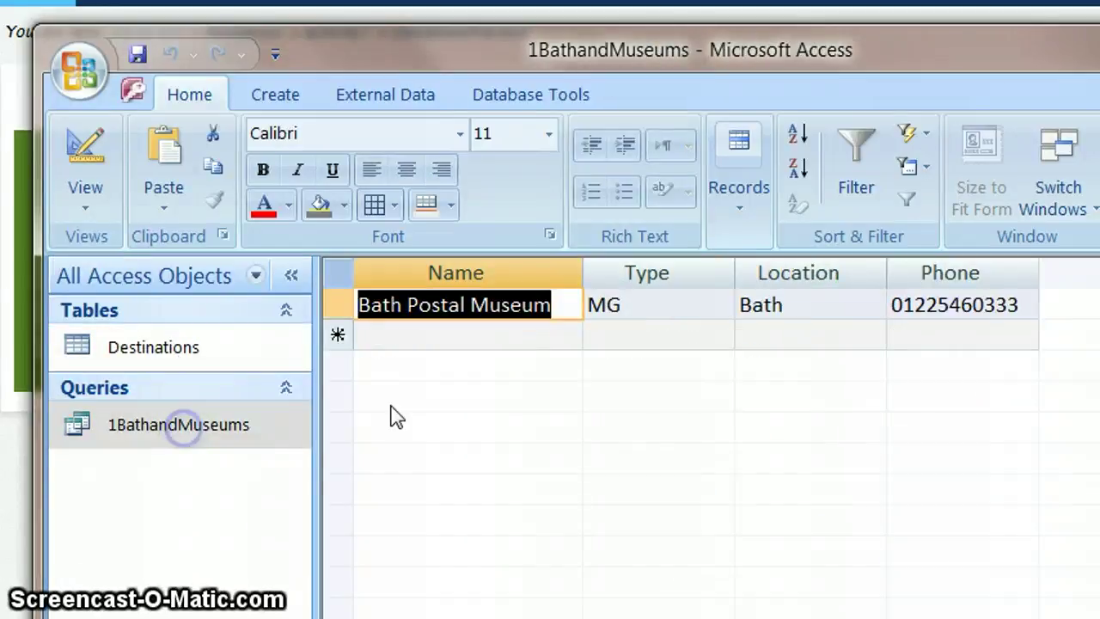
Check the saved query's design and results, then open the Destinations table
{"action": "left_click", "coordinate": [199, 345]}
{"action": "left_click", "coordinate": [192, 425]}
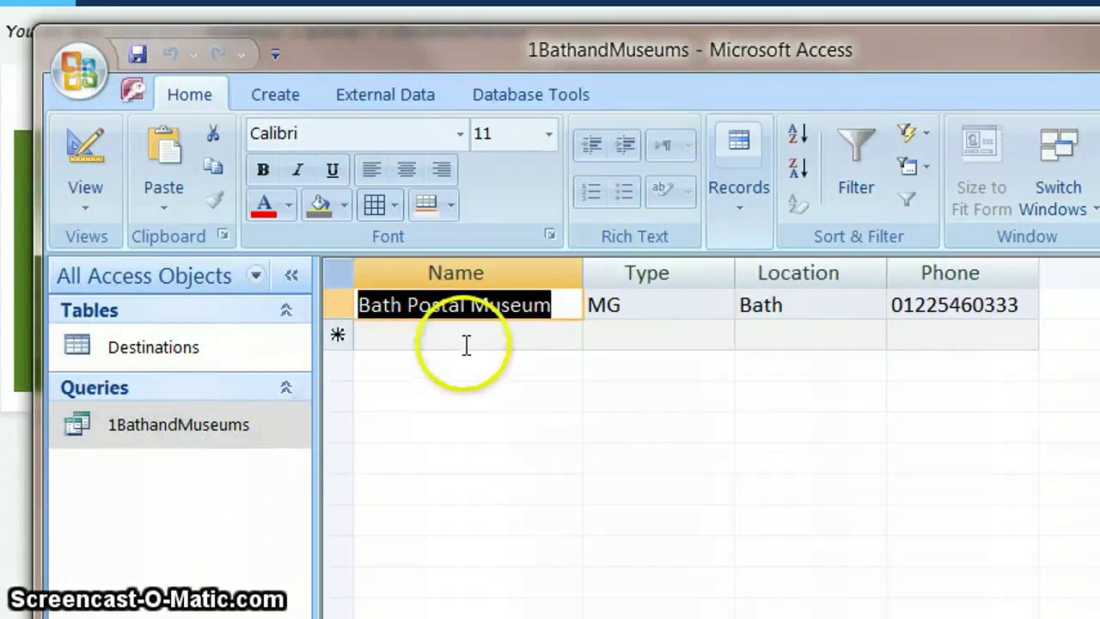
{"action": "left_click", "coordinate": [82, 146]}
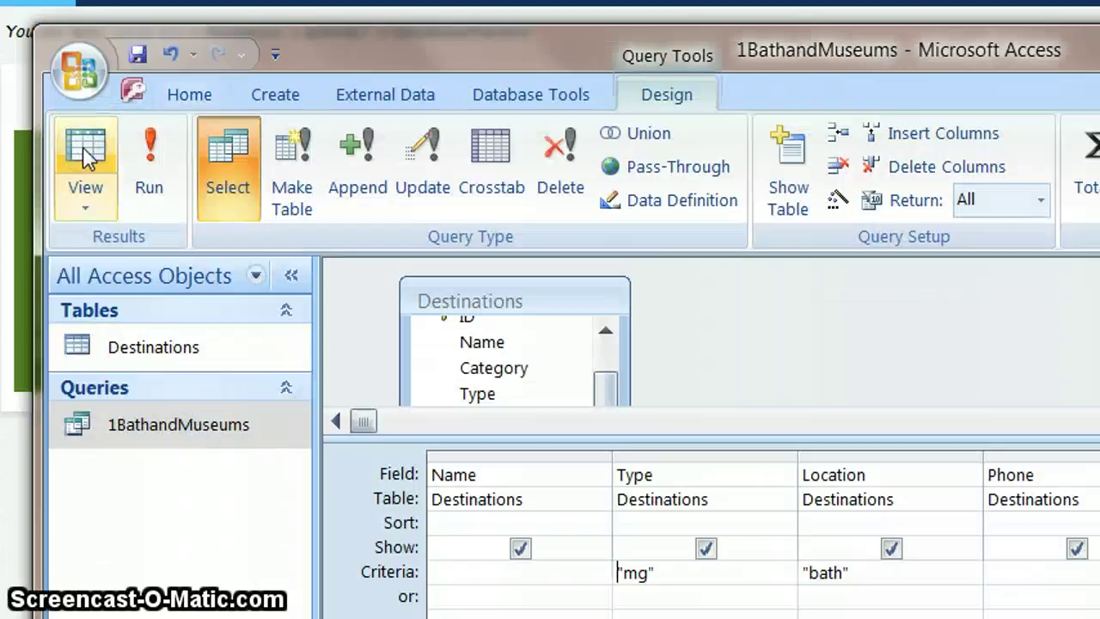
{"action": "left_click", "coordinate": [83, 146]}
{"action": "left_click", "coordinate": [128, 357]}
{"action": "double_click", "coordinate": [147, 355]}
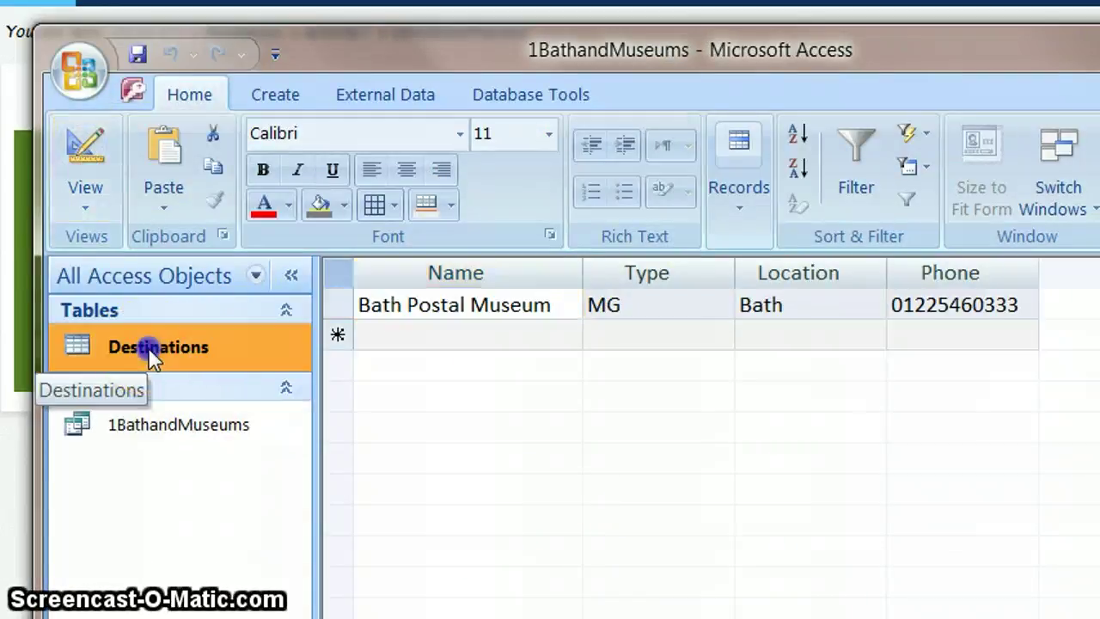